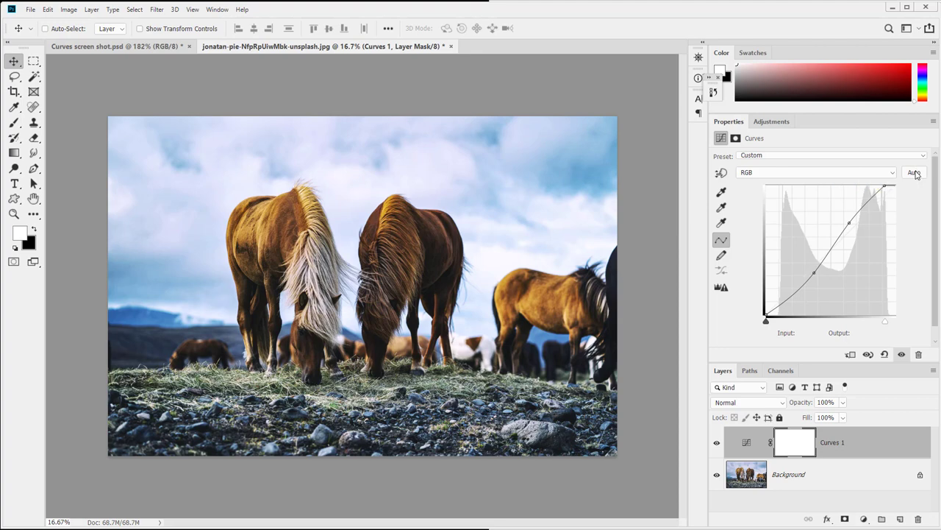
# Undo the automatic correction on the Curves 1 adjustment layer.
pyautogui.hotkey('ctrl', 'z')
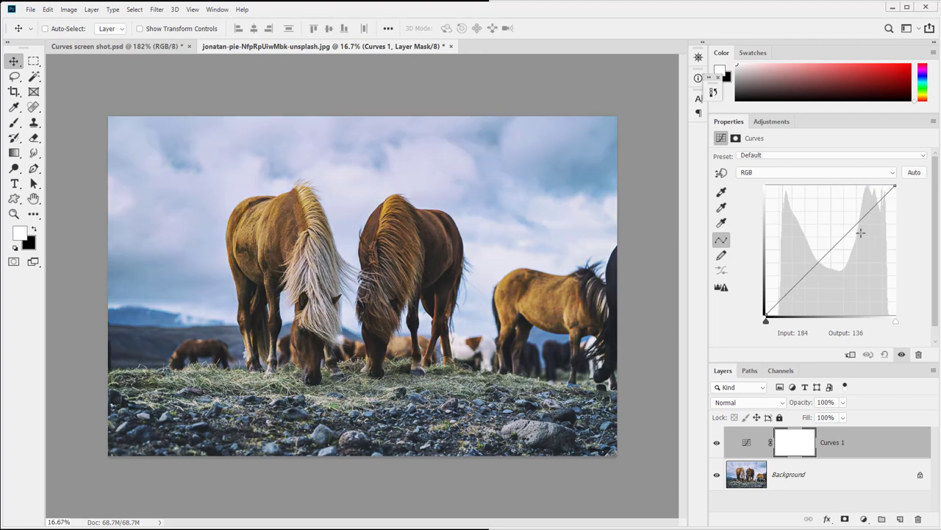
pyautogui.click(933, 122)
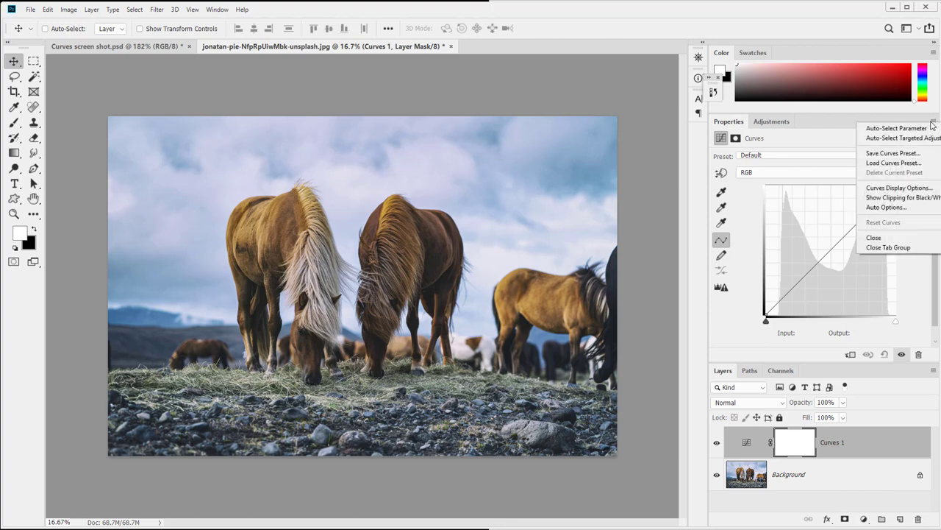
pyautogui.click(931, 128)
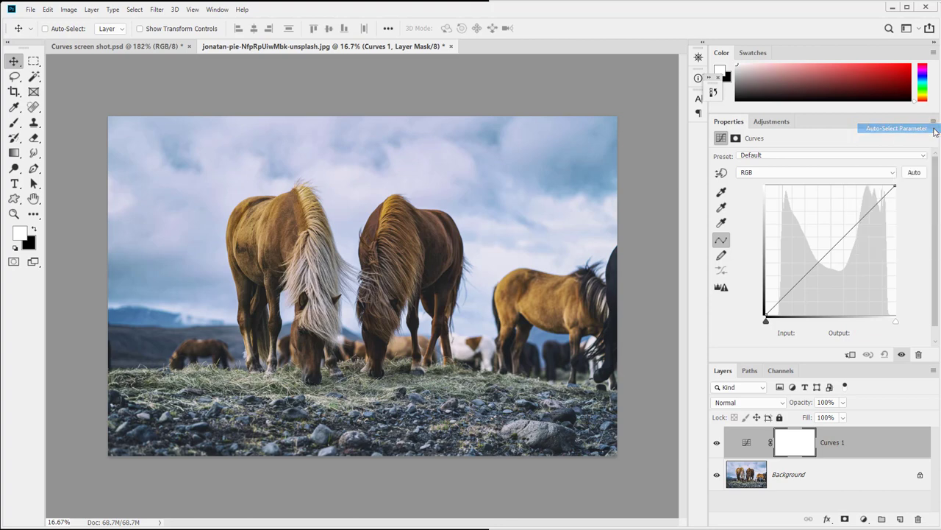
pyautogui.click(933, 122)
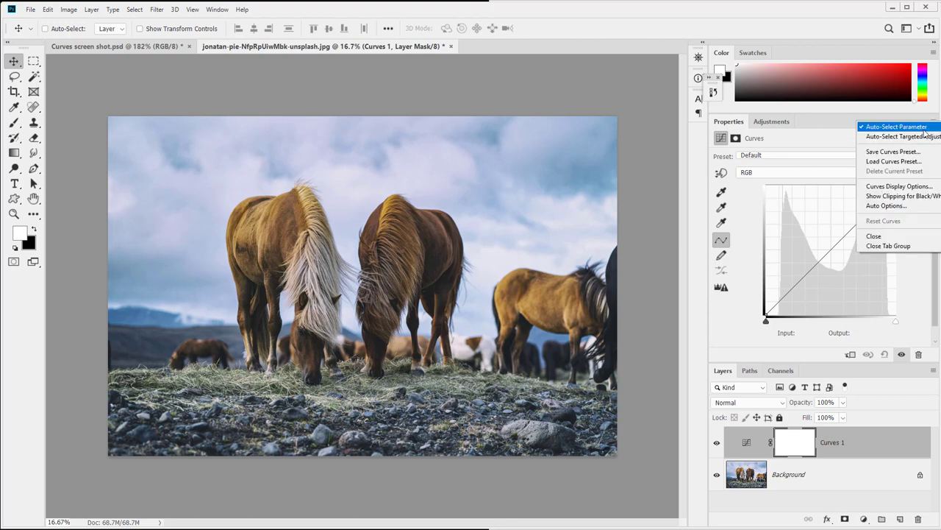
pyautogui.click(932, 127)
# Try the Enhance Brightness and Contrast algorithm from the auto options on Curves 1, undo it, and try the default automatic correction too.
pyautogui.click(933, 121)
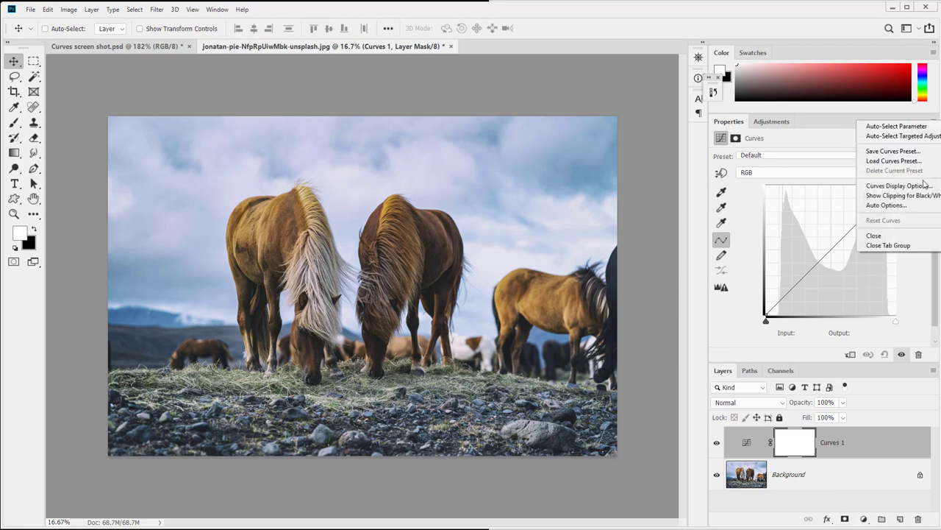
pyautogui.click(916, 211)
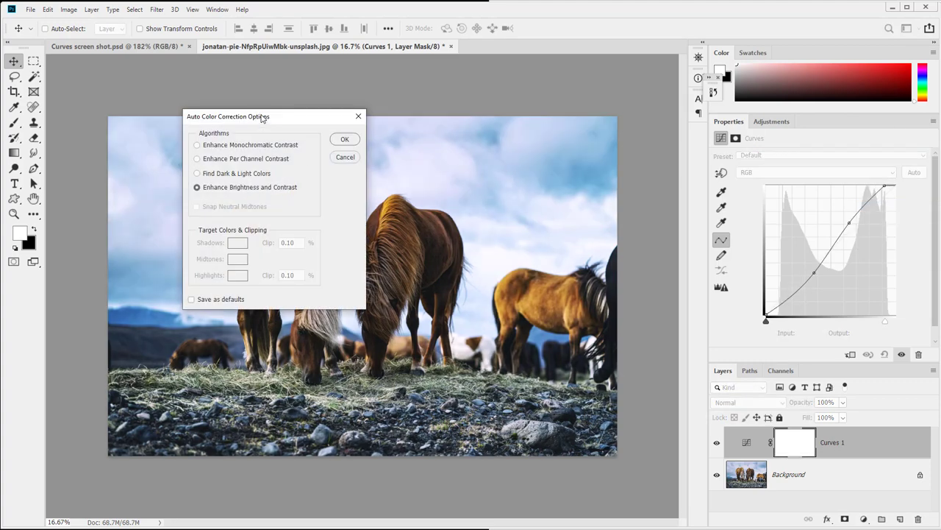
pyautogui.moveTo(261, 117); pyautogui.dragTo(466, 225)
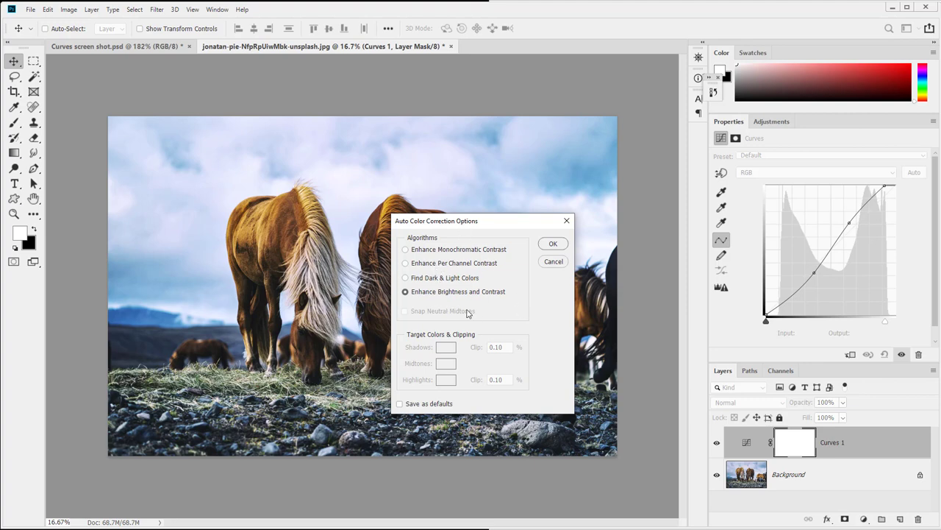
pyautogui.click(549, 245)
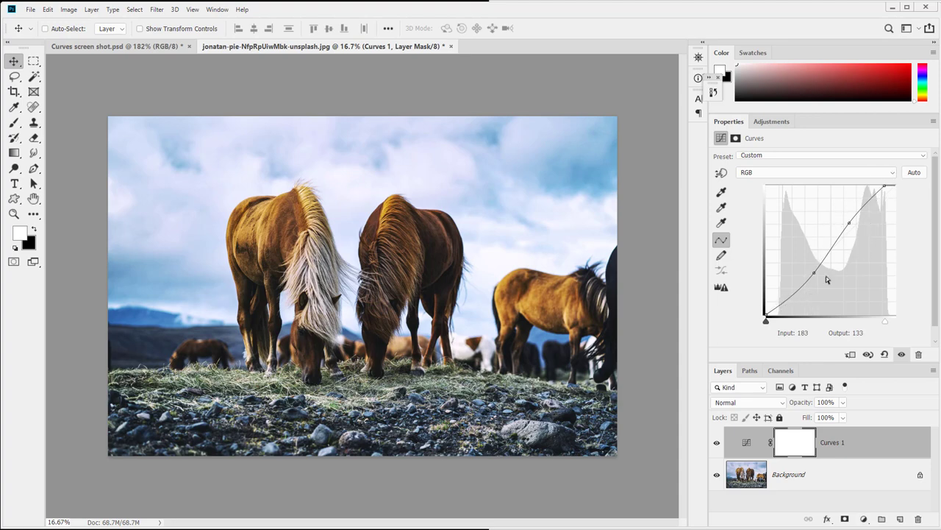
pyautogui.hotkey('ctrl', 'z')
pyautogui.click(915, 172)
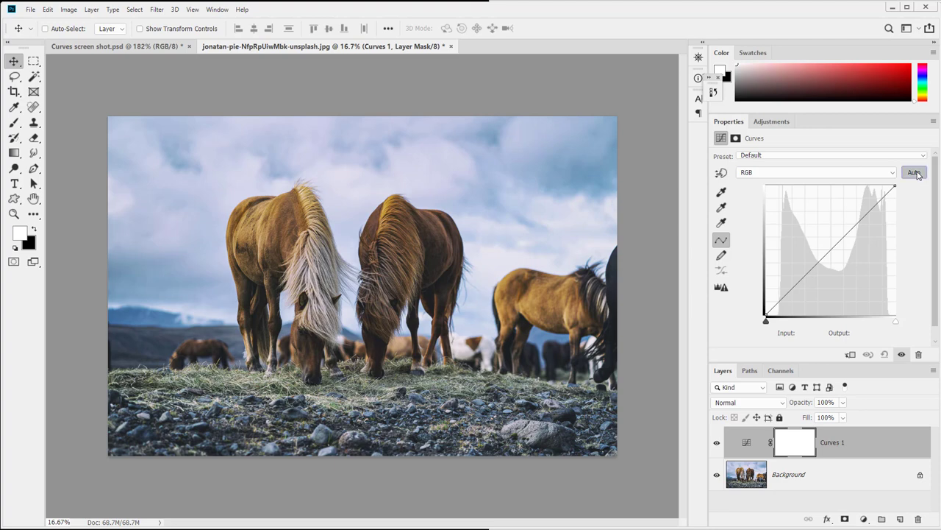
pyautogui.hotkey('ctrl', 'z')
# Preview the Enhance Monochromatic Contrast, Enhance Per Channel Contrast and Find Dark & Light Colors algorithms on Curves 1, and discard the changes.
pyautogui.click(934, 121)
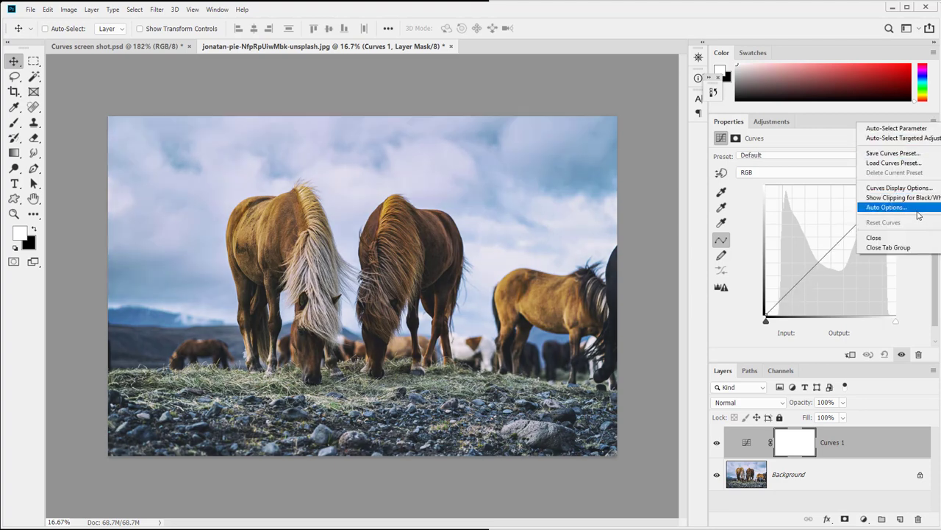
pyautogui.click(887, 206)
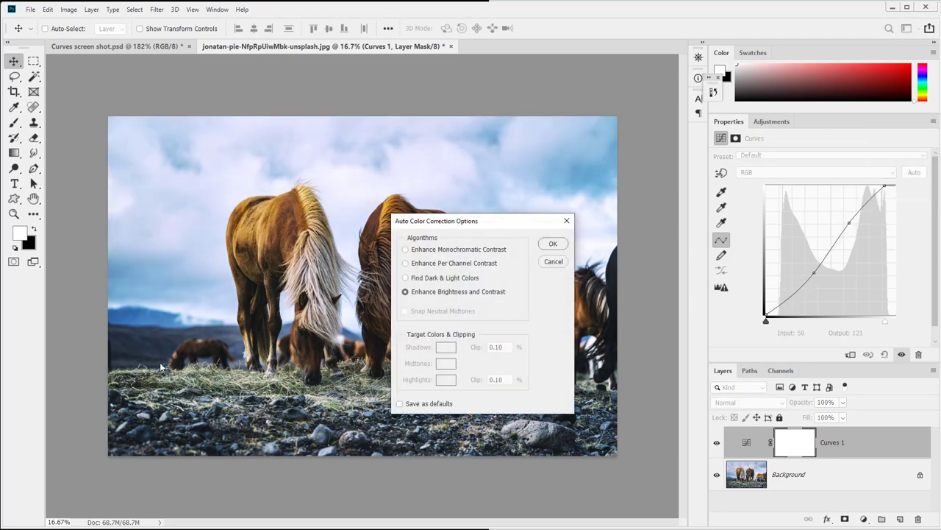
pyautogui.click(425, 251)
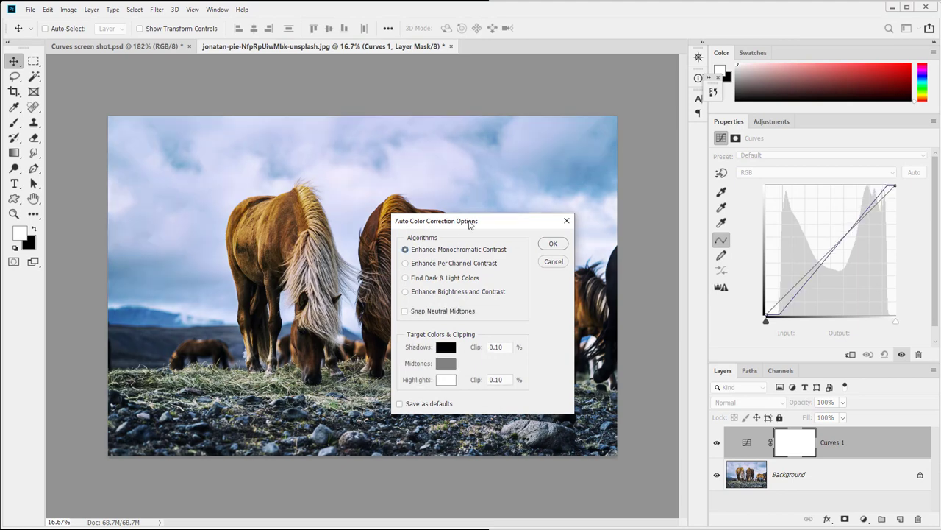
pyautogui.moveTo(473, 221); pyautogui.dragTo(562, 274)
pyautogui.click(518, 318)
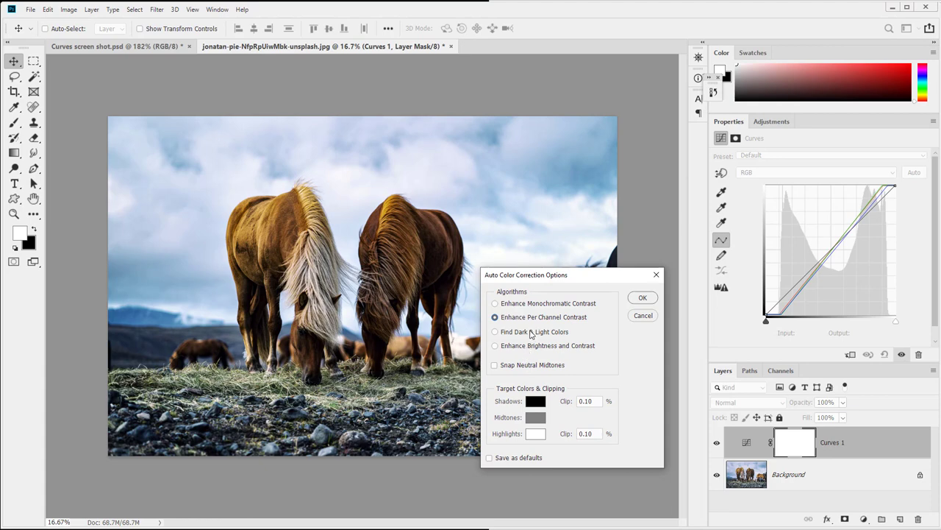
pyautogui.click(519, 333)
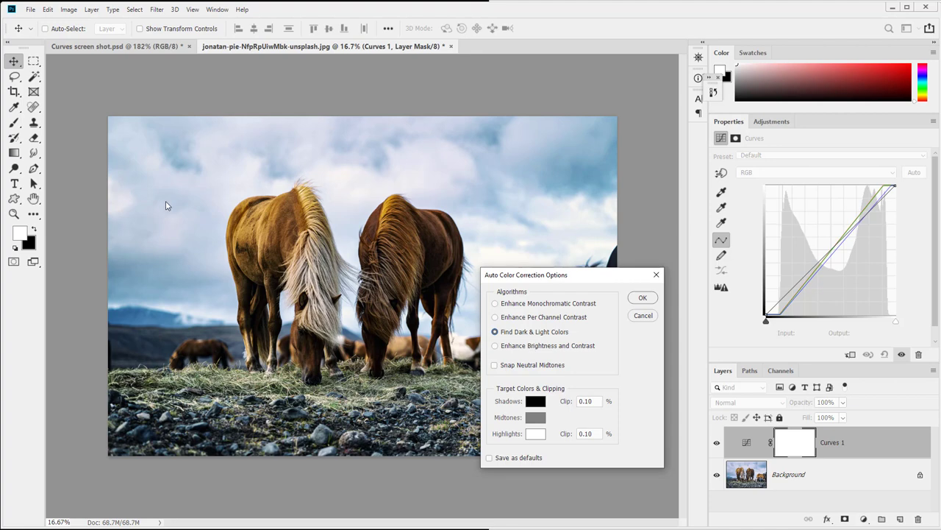
pyautogui.click(541, 345)
pyautogui.click(537, 303)
pyautogui.click(538, 331)
pyautogui.click(544, 303)
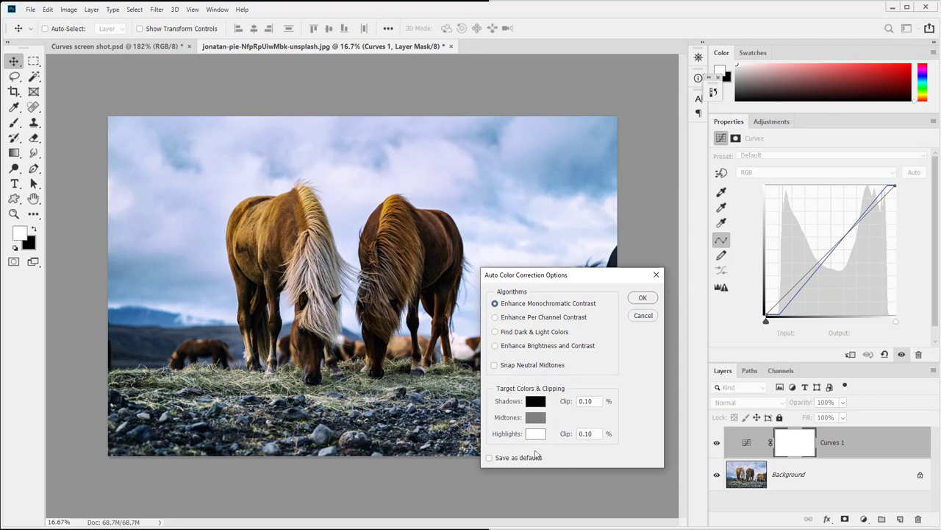
pyautogui.click(642, 316)
pyautogui.click(68, 10)
pyautogui.moveTo(84, 36)
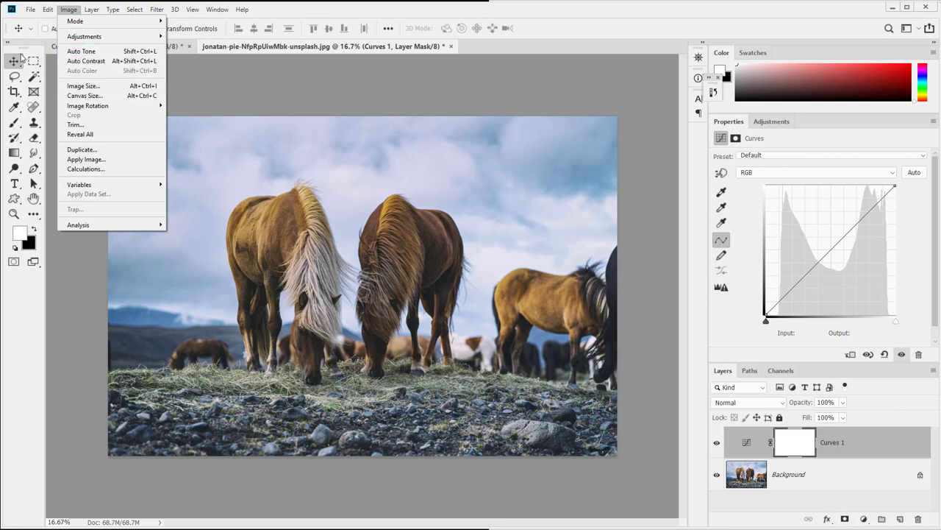
pyautogui.click(79, 51)
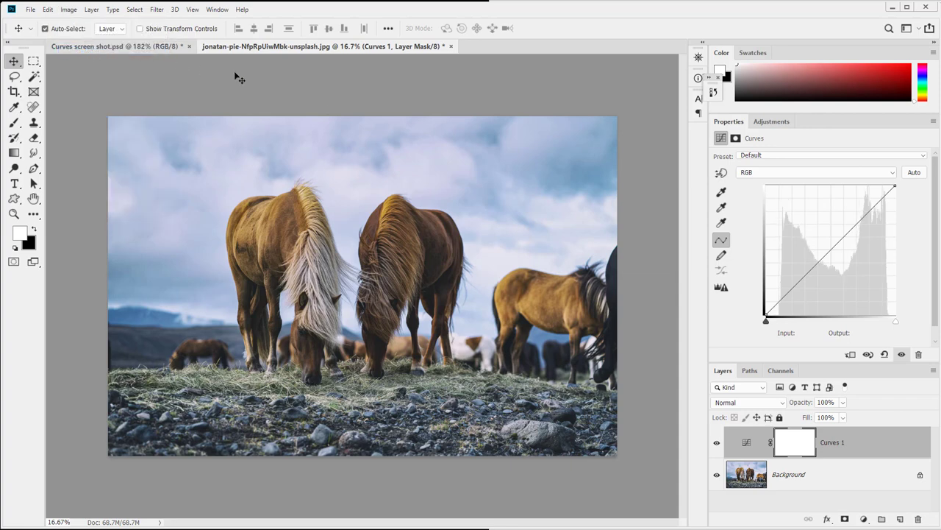
# Duplicate the Background layer and apply Auto Tone to the copy.
pyautogui.click(834, 483)
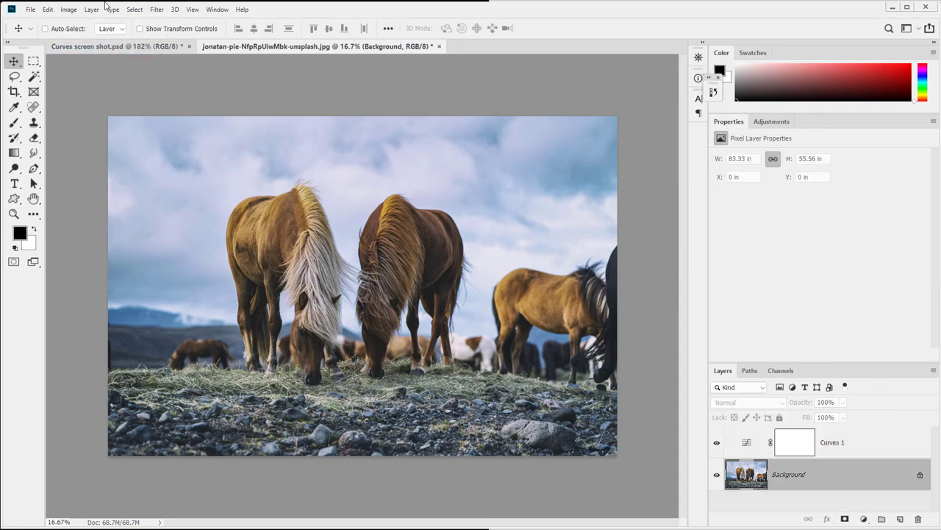
pyautogui.moveTo(888, 476); pyautogui.dragTo(899, 519)
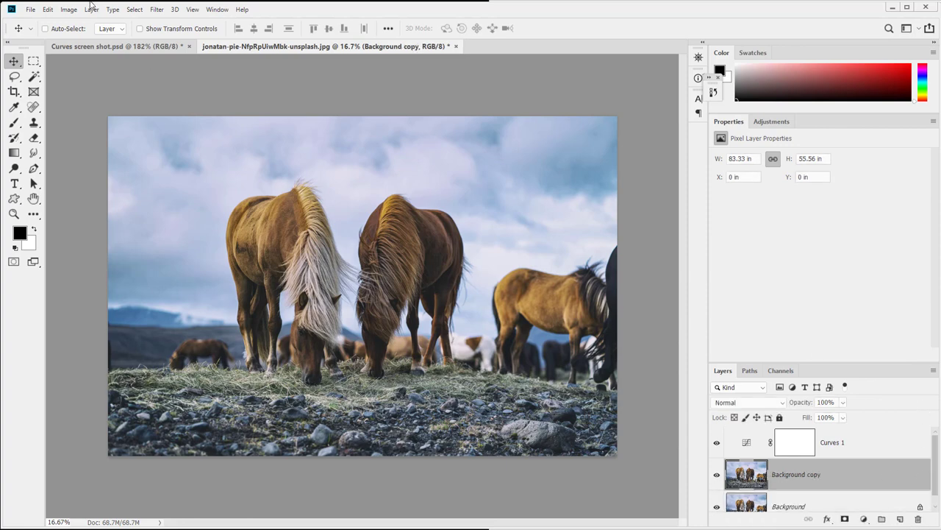
pyautogui.click(71, 9)
pyautogui.click(86, 61)
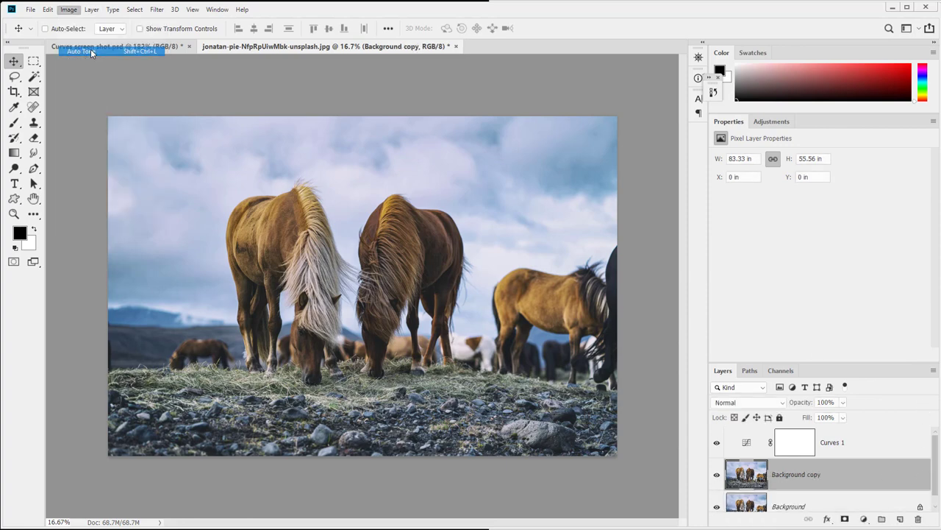
# Duplicate the Background layer again, hide the Auto Tone copy, and apply Auto Contrast to the new copy.
pyautogui.moveTo(846, 506); pyautogui.dragTo(899, 518)
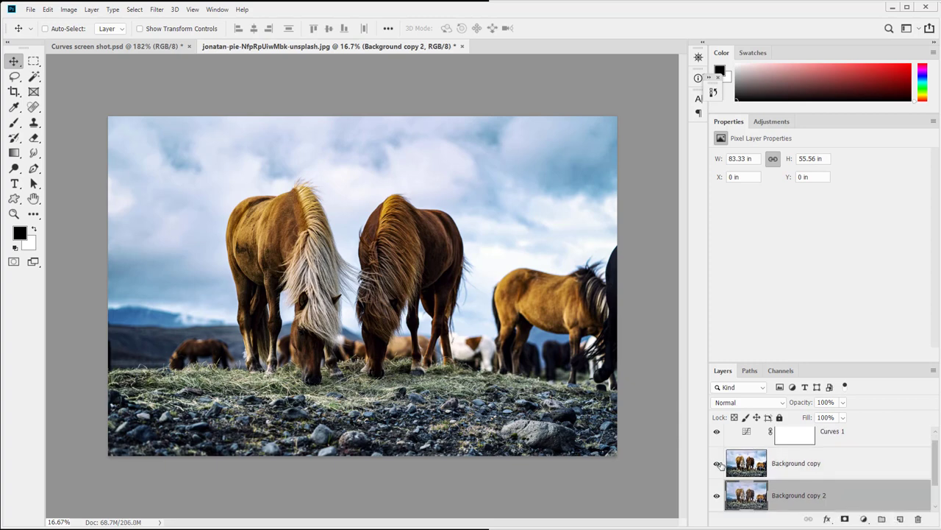
pyautogui.click(717, 463)
pyautogui.click(68, 10)
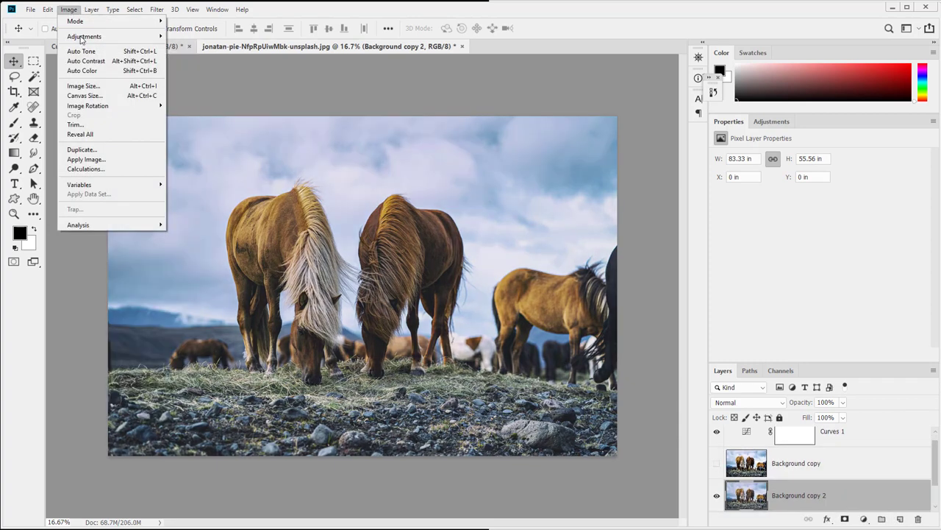
pyautogui.click(94, 64)
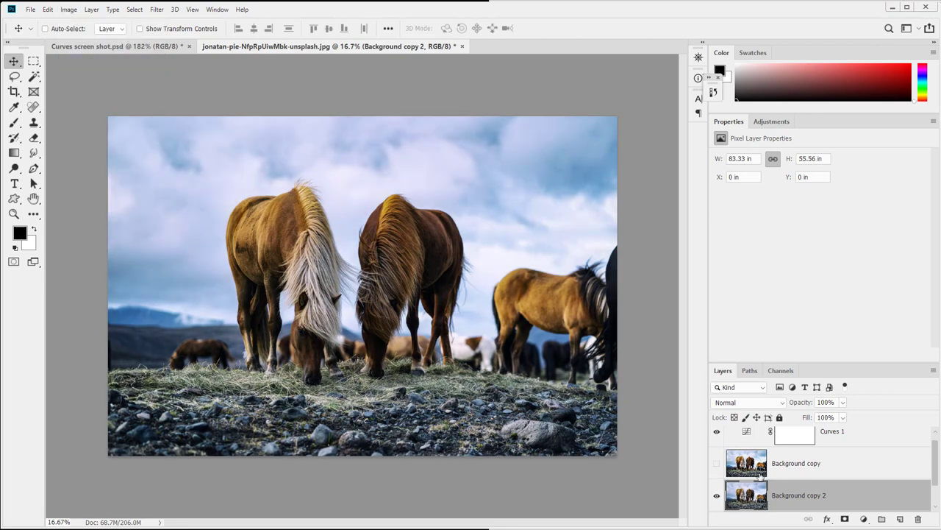
# Hide the Auto Contrast copy, duplicate the Background layer a third time, and apply Auto Color to the new copy.
pyautogui.scroll(-1, 761, 477)
pyautogui.moveTo(771, 471); pyautogui.dragTo(807, 477)
pyautogui.click(717, 466)
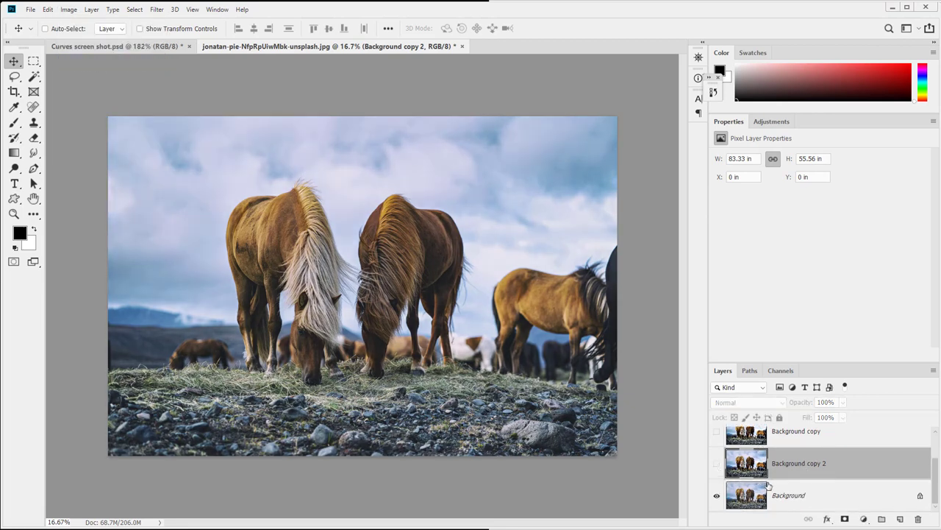
pyautogui.moveTo(750, 497); pyautogui.dragTo(896, 518)
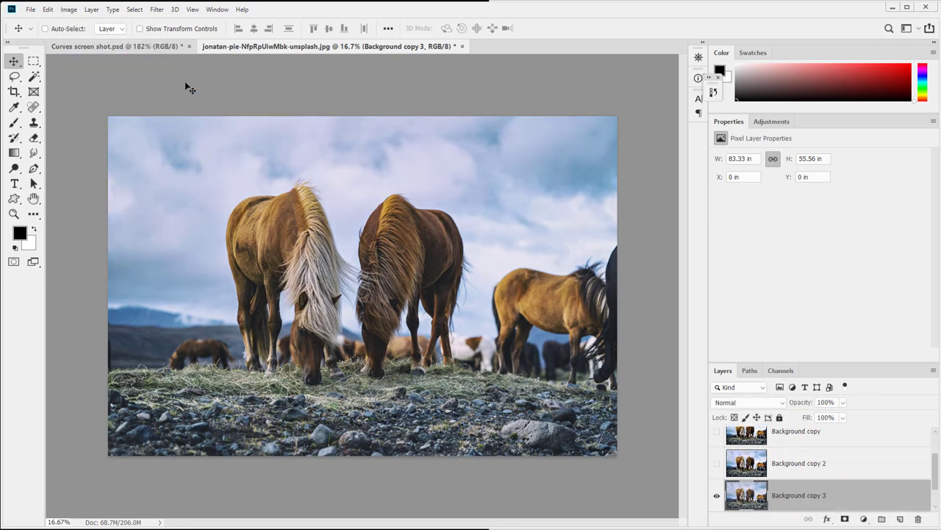
pyautogui.click(66, 10)
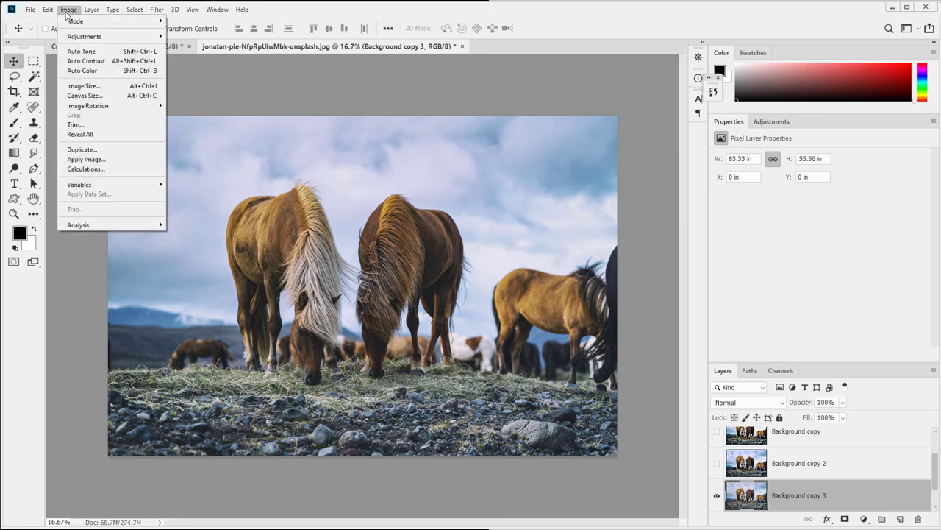
pyautogui.click(83, 71)
# Compare the three auto-corrected copies by toggling their visibility, hide them all, and select the original Background layer.
pyautogui.scroll(2, 785, 481)
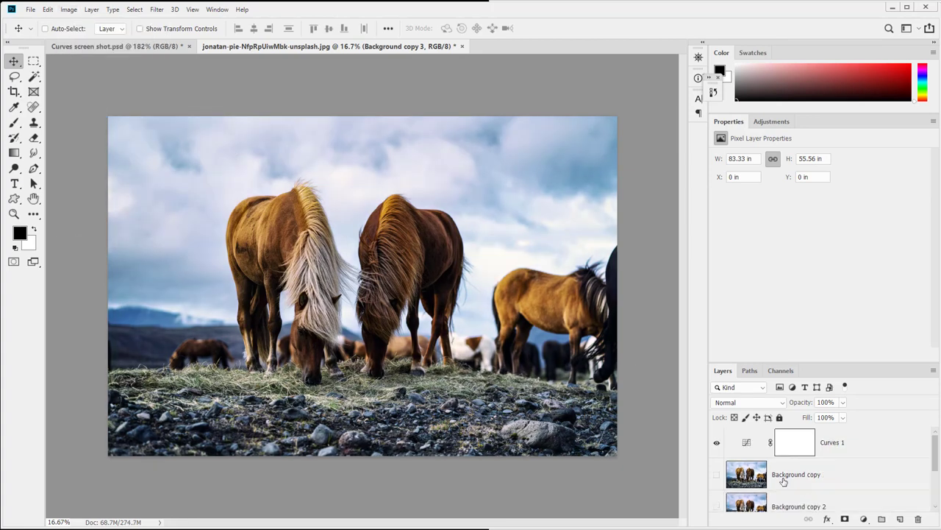
pyautogui.scroll(-2, 784, 482)
pyautogui.scroll(1, 777, 482)
pyautogui.click(717, 474)
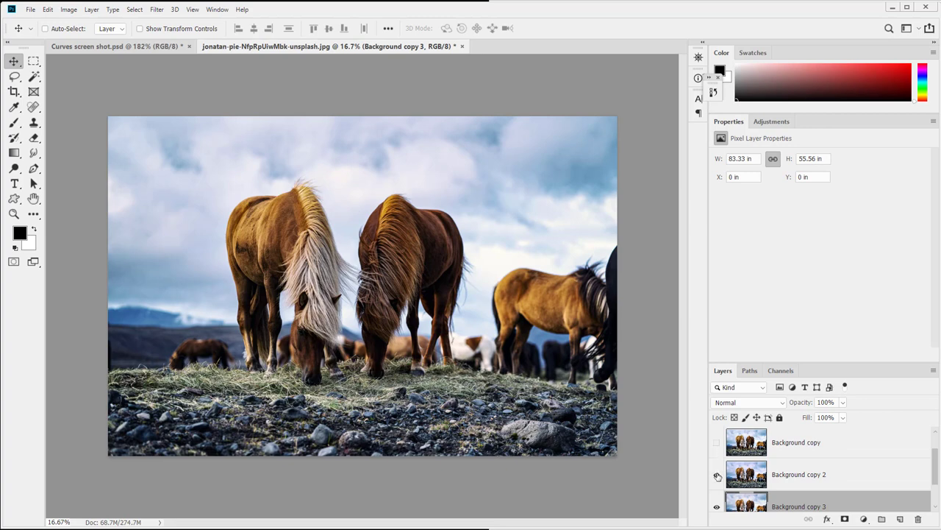
pyautogui.click(717, 444)
pyautogui.click(717, 445)
pyautogui.click(717, 506)
pyautogui.scroll(-1, 719, 506)
pyautogui.click(816, 497)
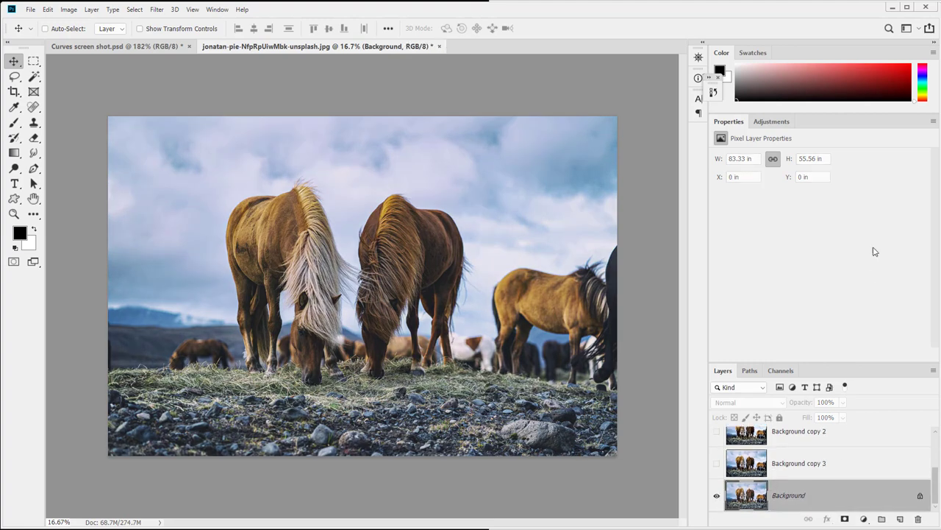
# Select the Curves 1 adjustment layer and open its Auto Color Correction Options.
pyautogui.scroll(2, 806, 431)
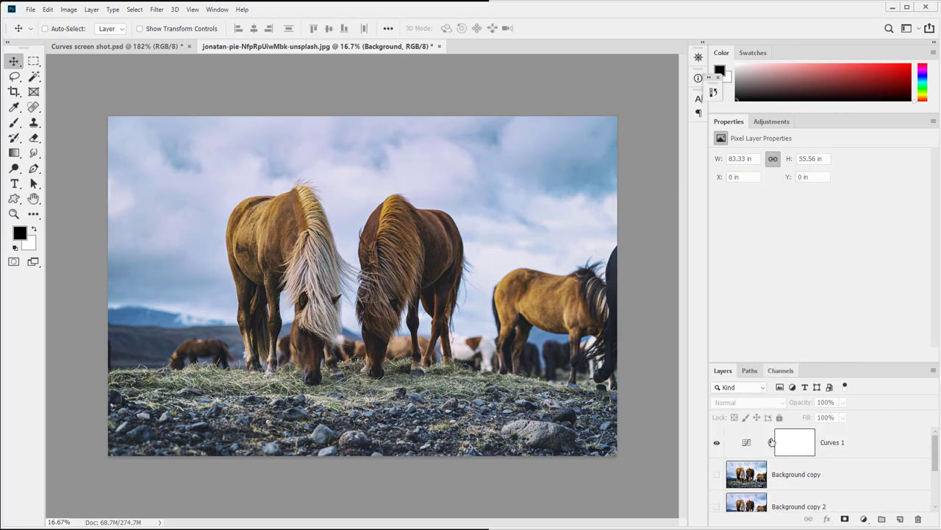
pyautogui.click(772, 441)
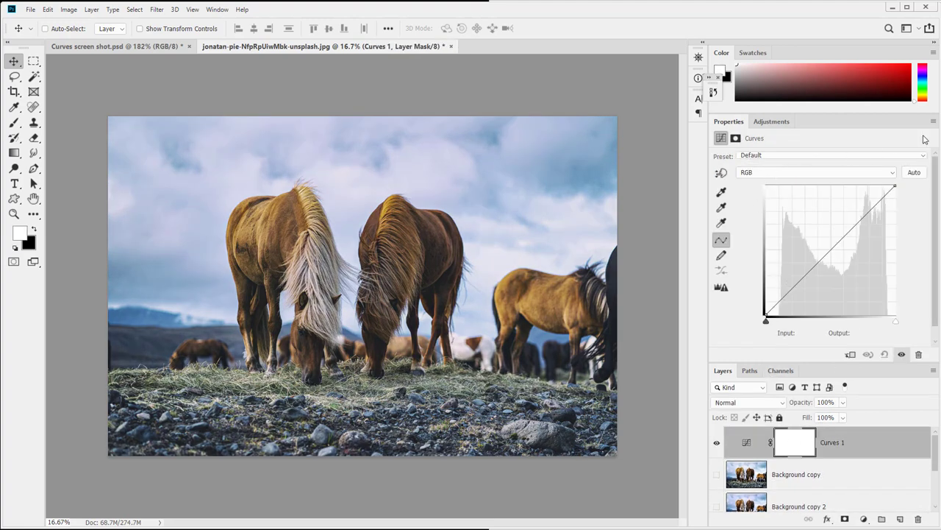
pyautogui.click(933, 123)
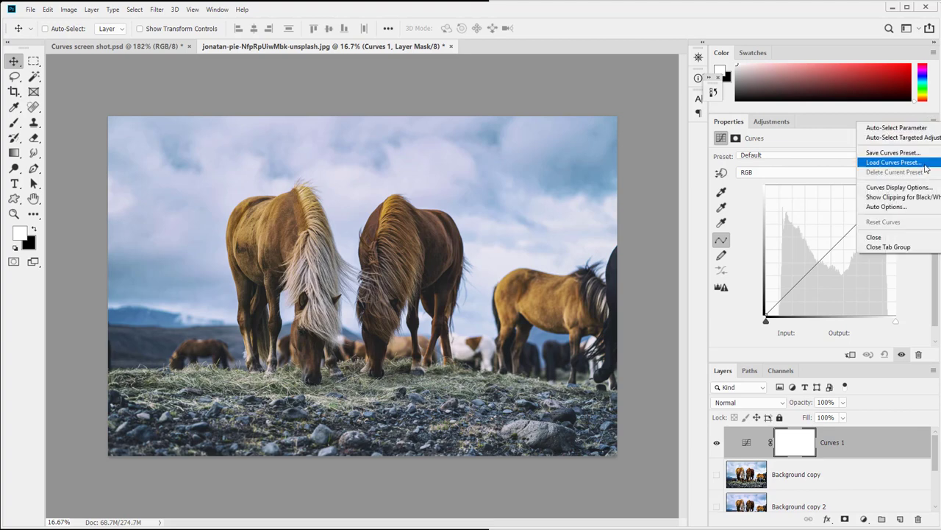
pyautogui.click(919, 208)
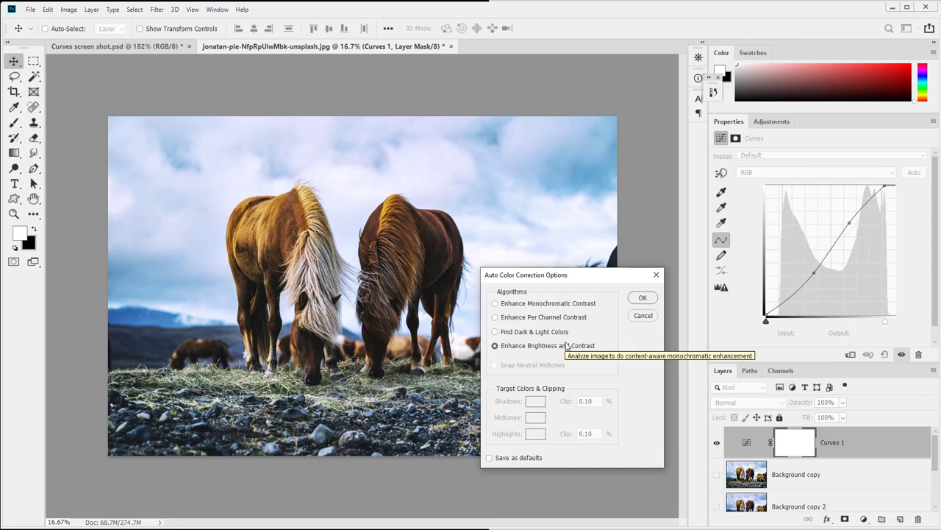
# Preview each of the four auto correction algorithms in turn and settle on Find Dark & Light Colors.
pyautogui.click(554, 308)
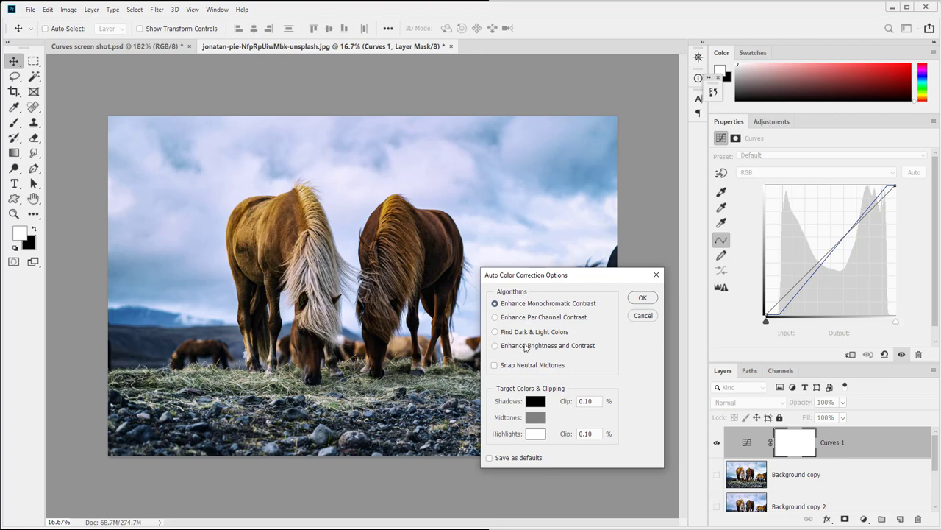
pyautogui.click(581, 318)
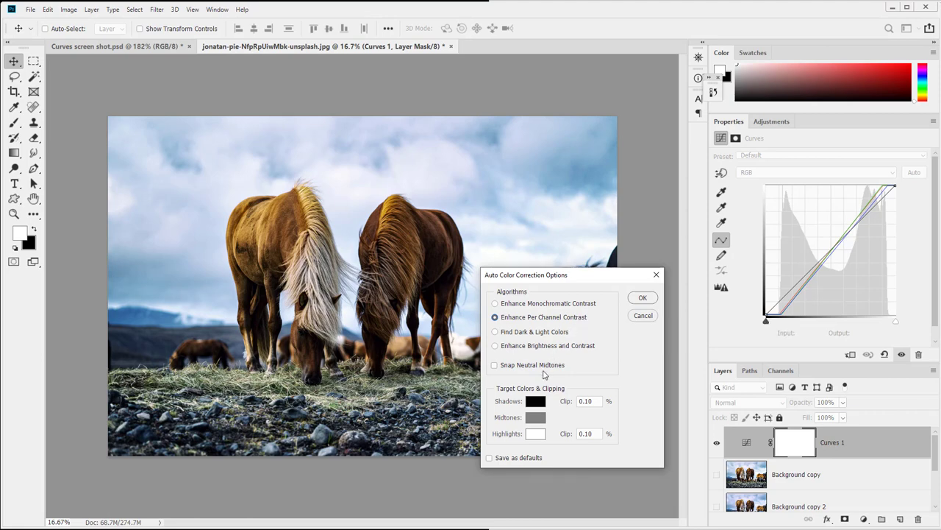
pyautogui.click(545, 333)
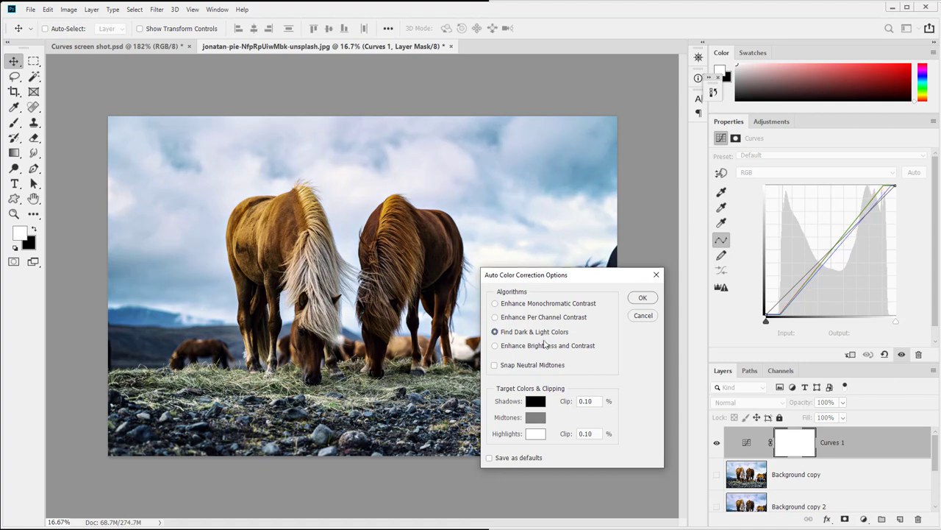
pyautogui.click(544, 349)
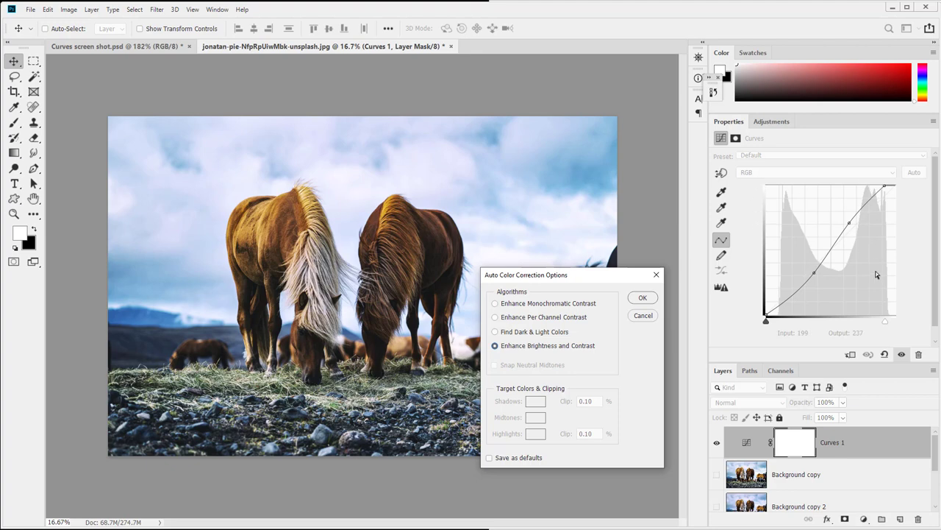
pyautogui.click(517, 332)
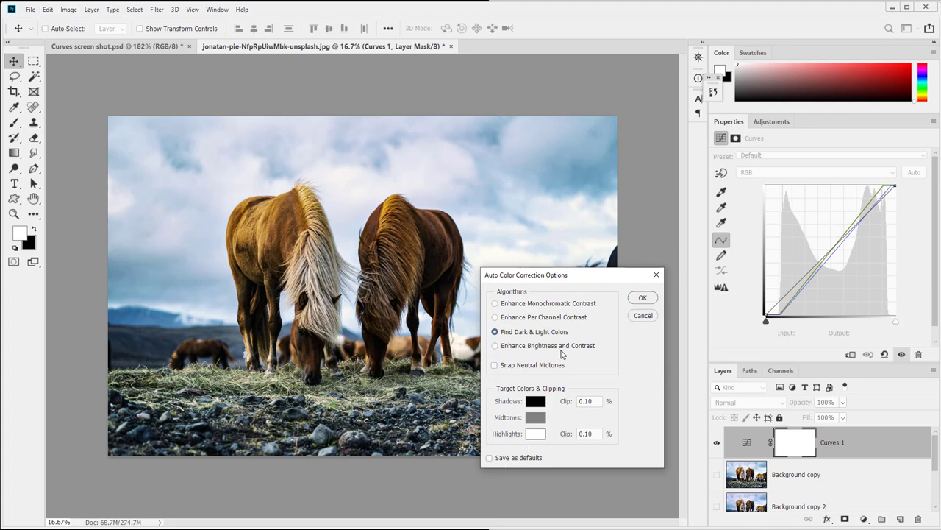
# Set the shadows and highlights clip values to 0%.
pyautogui.moveTo(597, 401); pyautogui.dragTo(578, 401)
pyautogui.write('0')
pyautogui.press('Tab')
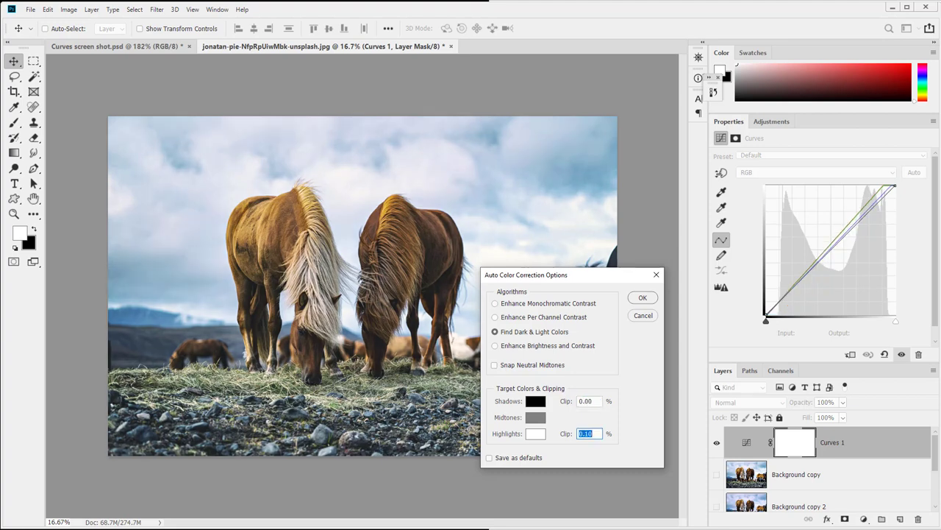
pyautogui.click(591, 434)
pyautogui.press('BackSpace')
pyautogui.press('BackSpace')
pyautogui.press('Tab')
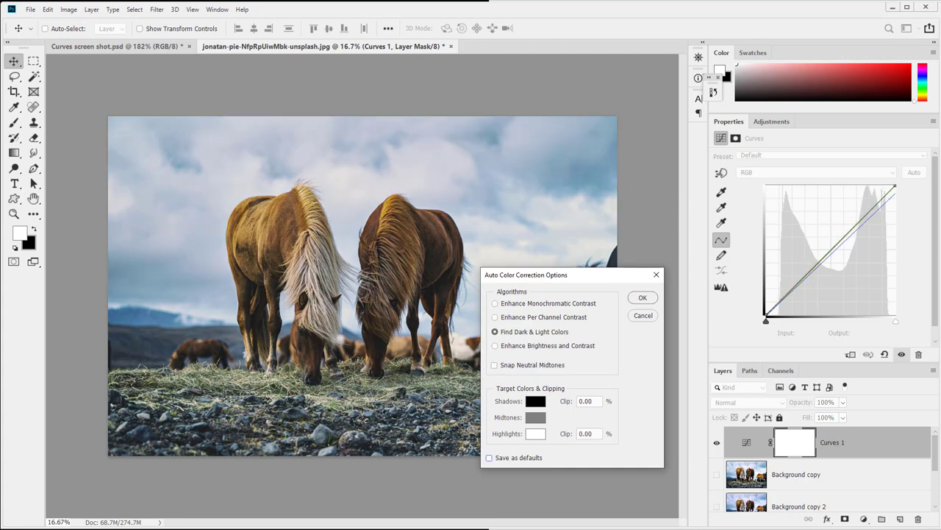
pyautogui.hotkey('shift', 'Tab')
pyautogui.hotkey('shift', 'Tab')
# Compare Enhance Per Channel Contrast and Enhance Monochromatic Contrast without clipping, ending on Find Dark & Light Colors.
pyautogui.click(557, 321)
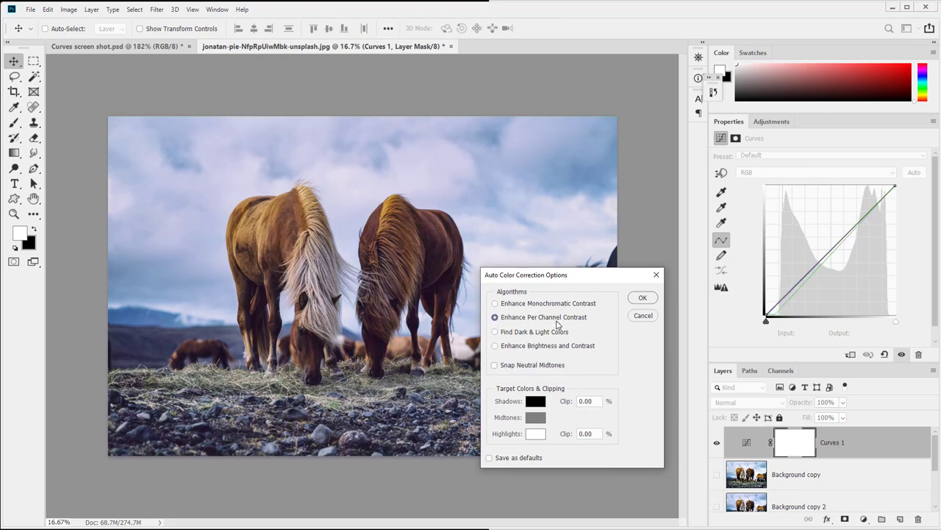
pyautogui.click(549, 304)
pyautogui.click(551, 317)
pyautogui.click(550, 335)
# Set the shadows and highlights clip values to 0.1%.
pyautogui.doubleClick(585, 401)
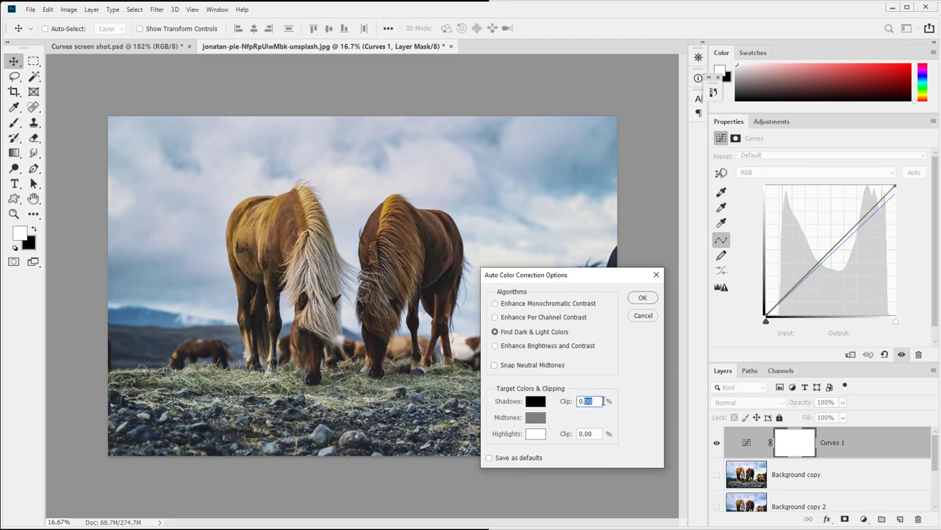
pyautogui.write('0.1')
pyautogui.click(585, 433)
pyautogui.write('0.1')
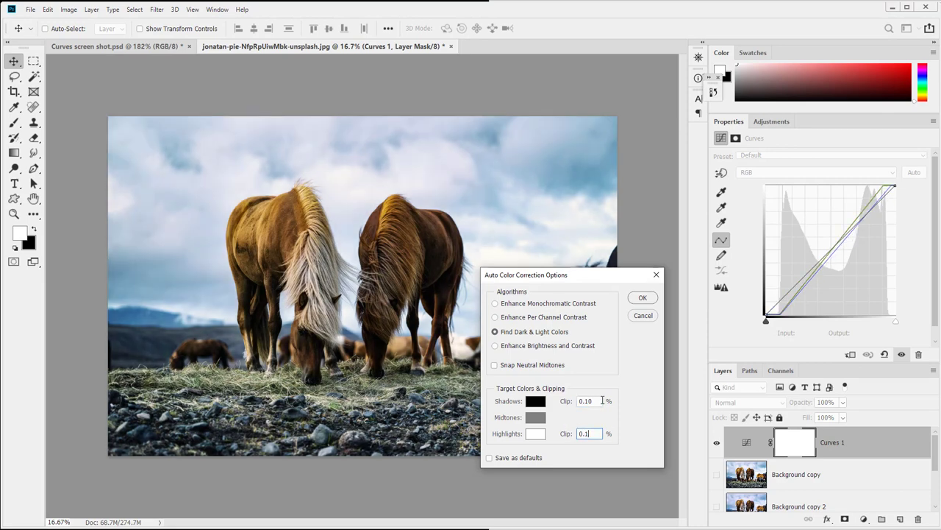
# Raise the shadows and highlights clip values to 5%.
pyautogui.click(600, 401)
pyautogui.click(820, 172)
pyautogui.click(597, 401)
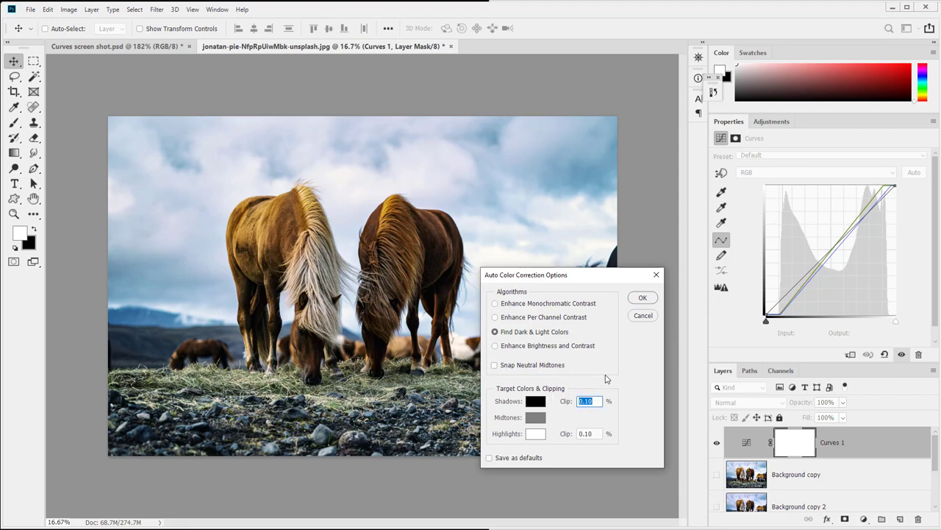
pyautogui.write('5')
pyautogui.press('Tab')
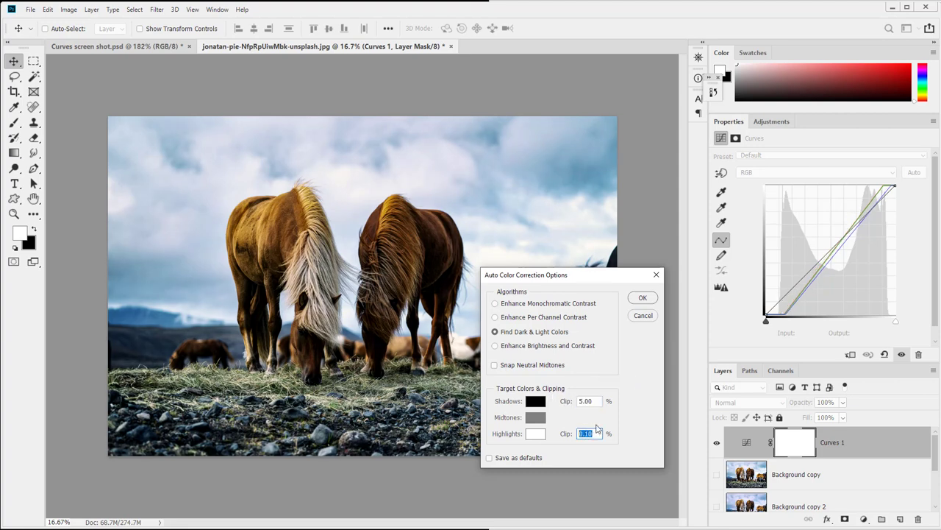
pyautogui.write('5')
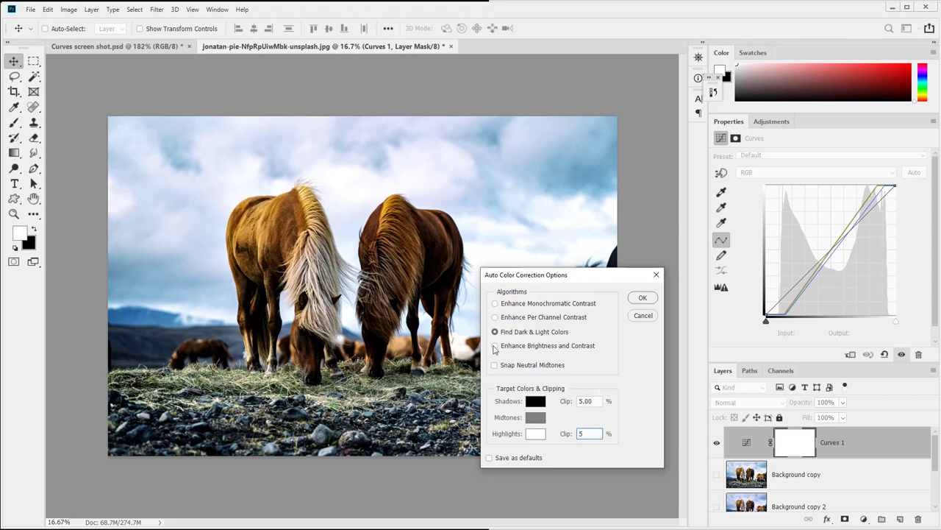
# Set the shadows clip to 0% and accept the auto correction options.
pyautogui.click(586, 400)
pyautogui.doubleClick(594, 401)
pyautogui.write('0')
pyautogui.press('Return')
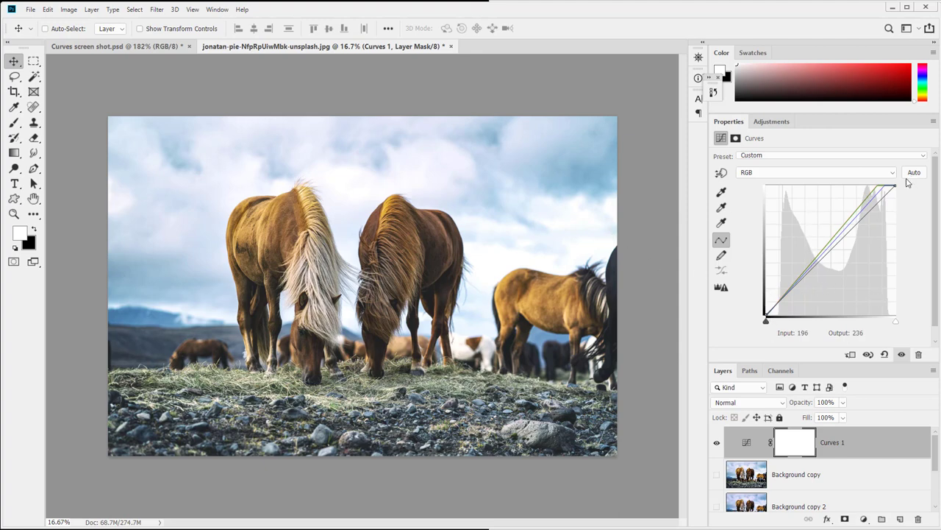
# Reopen the Auto Color Correction Options and set the shadows and highlights clip values to 0.1%.
pyautogui.click(934, 122)
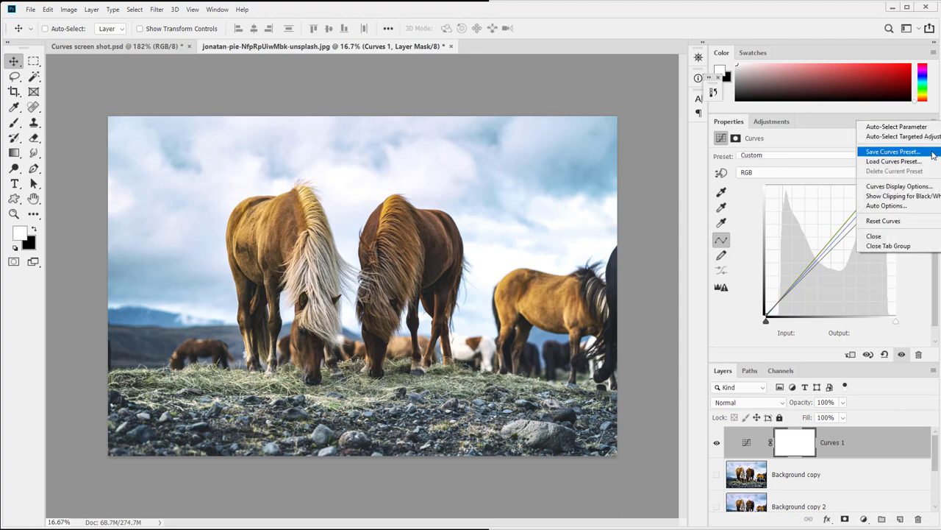
pyautogui.click(919, 206)
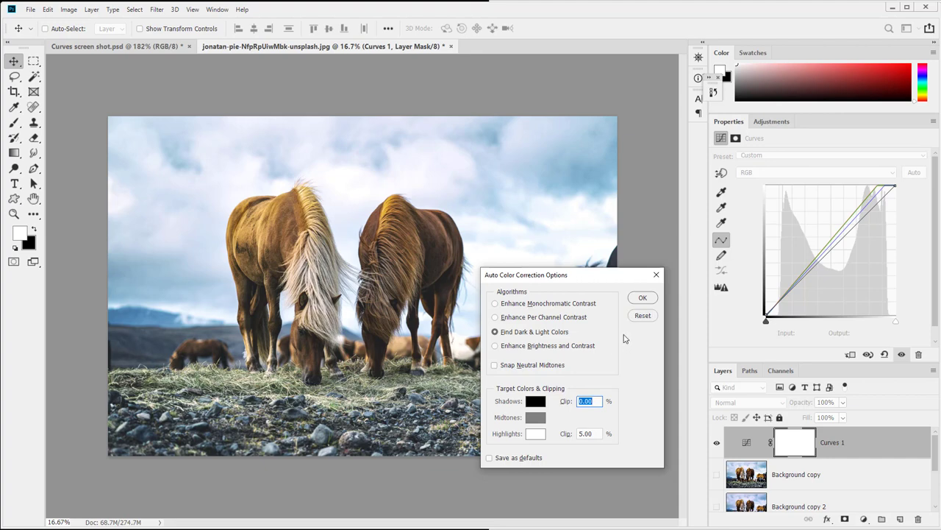
pyautogui.click(642, 318)
pyautogui.click(584, 401)
pyautogui.moveTo(581, 401); pyautogui.dragTo(591, 402)
pyautogui.write('0.1')
pyautogui.moveTo(581, 434); pyautogui.dragTo(615, 435)
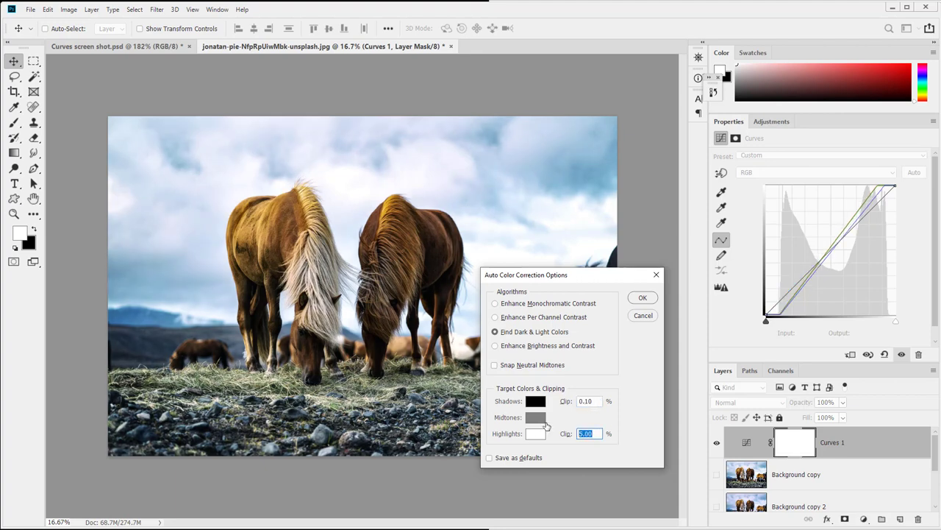
pyautogui.write('0.1')
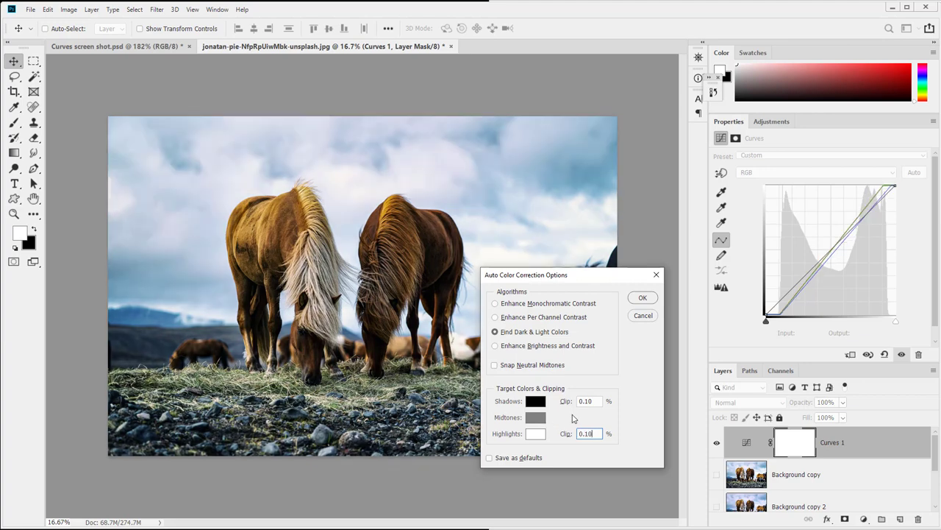
# Preview the monochromatic, per channel, and brightness and contrast algorithms with clipping restored, then return to Find Dark & Light Colors.
pyautogui.click(595, 401)
pyautogui.click(525, 303)
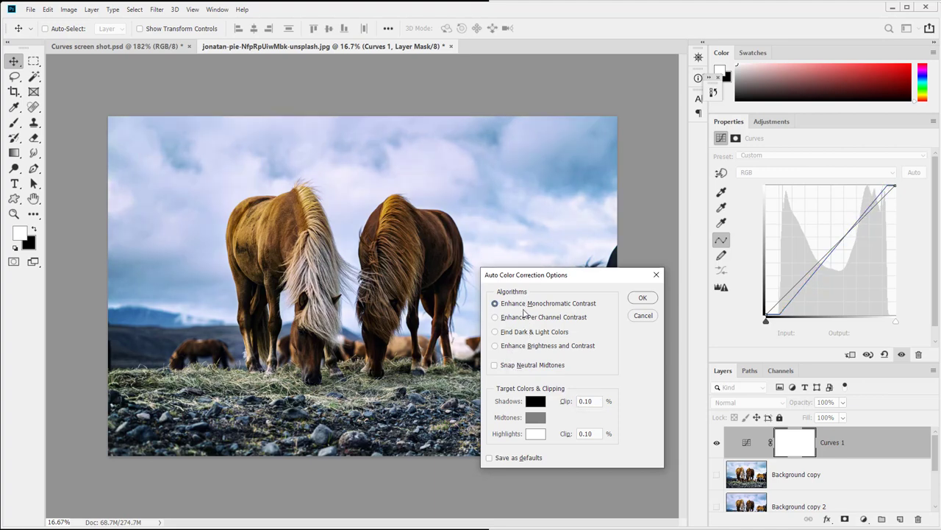
pyautogui.click(525, 319)
pyautogui.click(525, 346)
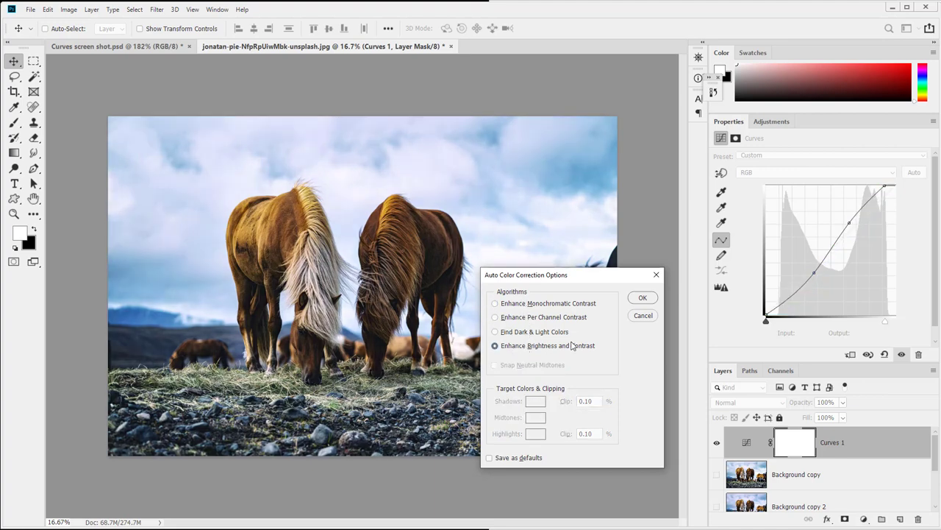
pyautogui.click(526, 333)
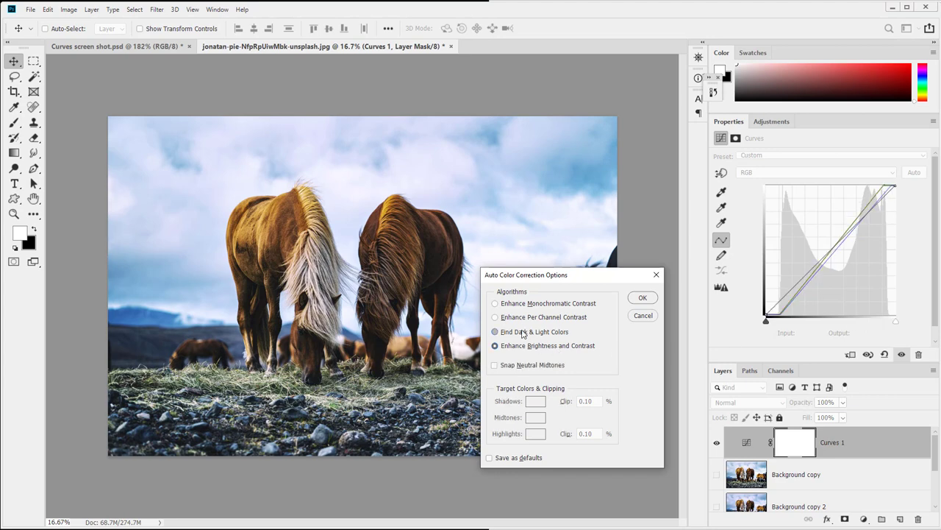
# Enable Snap Neutral Midtones and inspect the target midtone color without changing it.
pyautogui.click(495, 366)
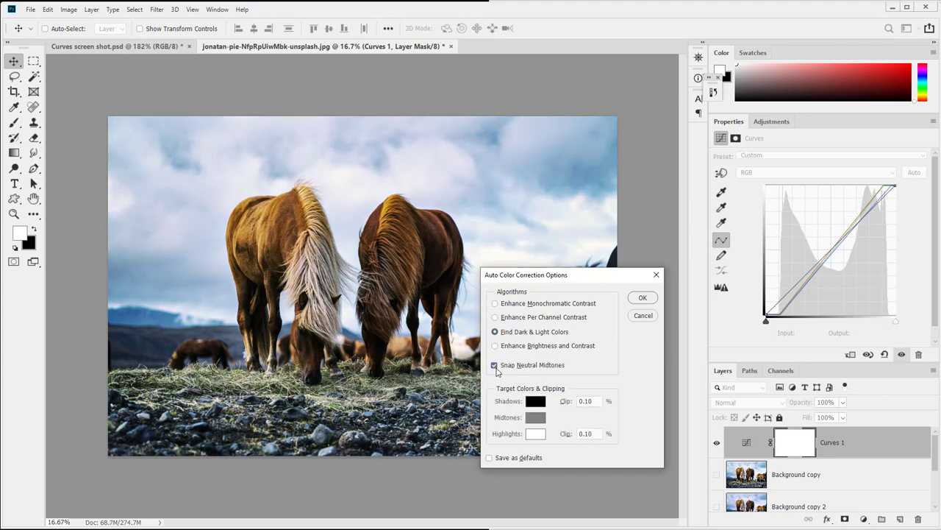
pyautogui.click(535, 417)
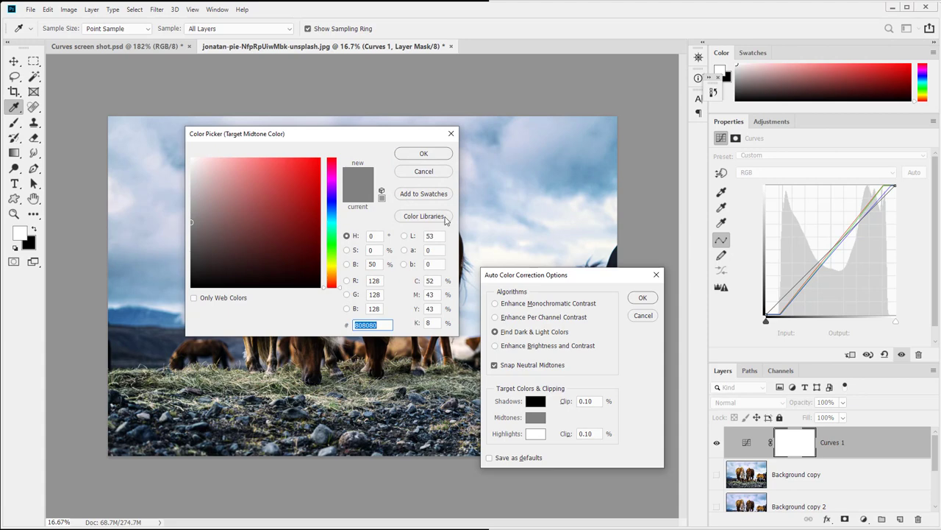
pyautogui.click(425, 171)
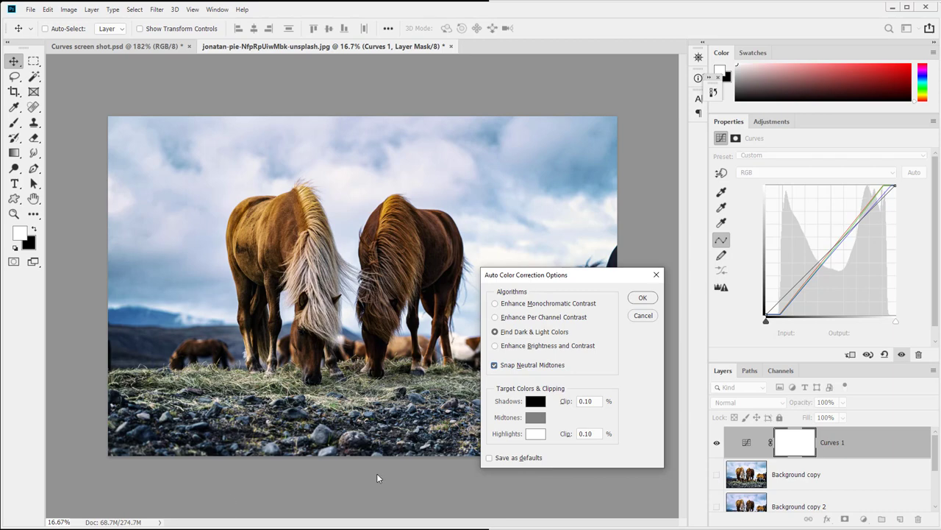
# Set the shadows and highlights clip values to 0% with Snap Neutral Midtones enabled.
pyautogui.doubleClick(600, 400)
pyautogui.write('0')
pyautogui.press('Tab')
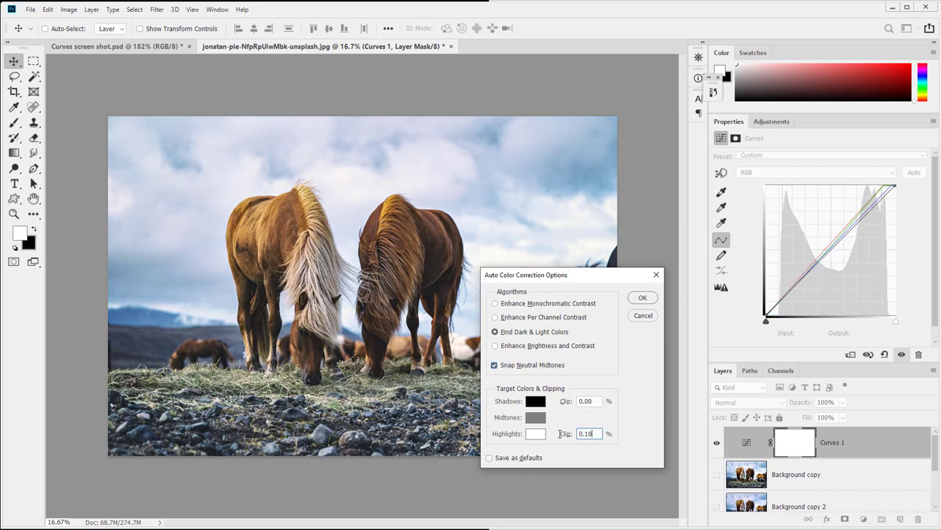
pyautogui.write('0')
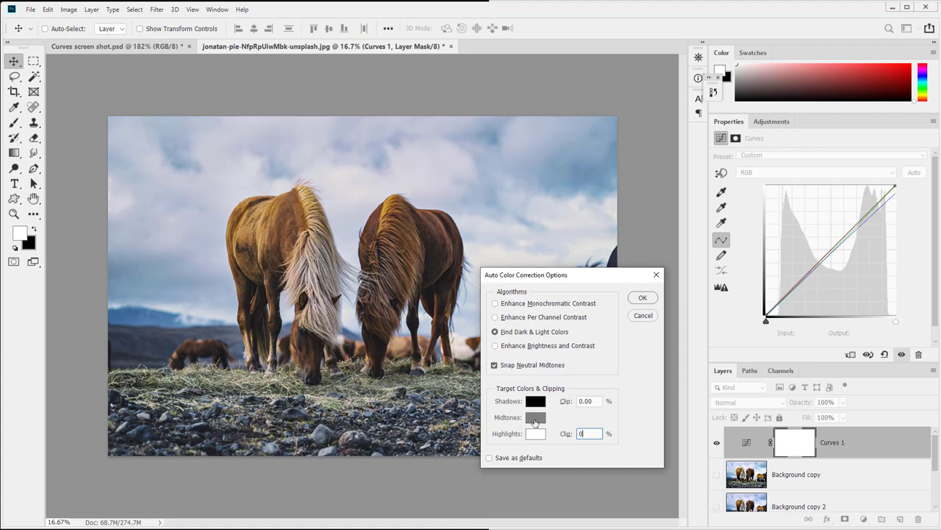
# Toggle Snap Neutral Midtones off and on repeatedly to compare its effect, leaving it enabled.
pyautogui.click(496, 366)
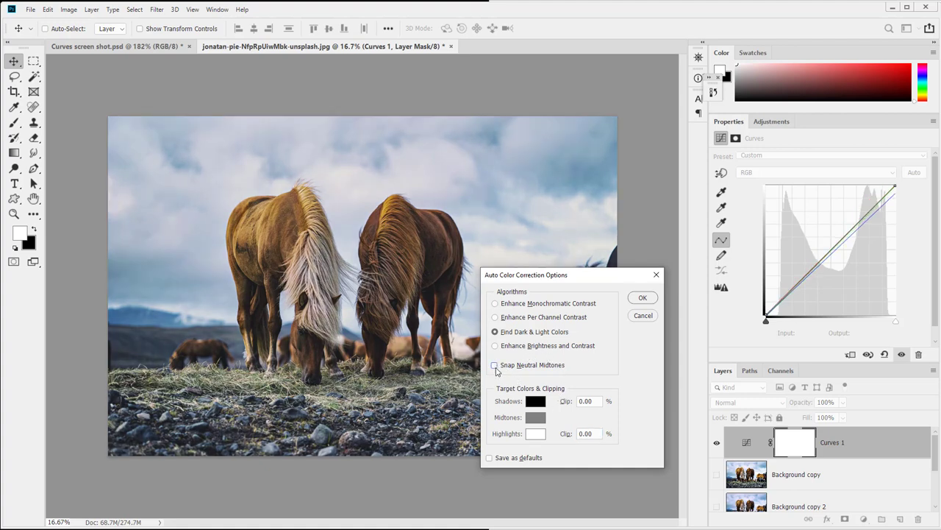
pyautogui.click(495, 367)
pyautogui.click(495, 366)
pyautogui.click(495, 367)
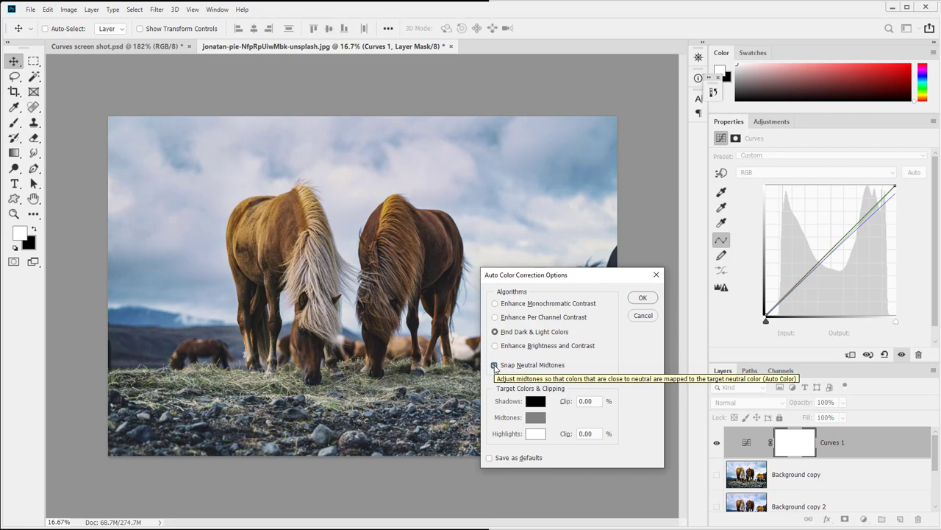
pyautogui.click(495, 367)
pyautogui.click(495, 366)
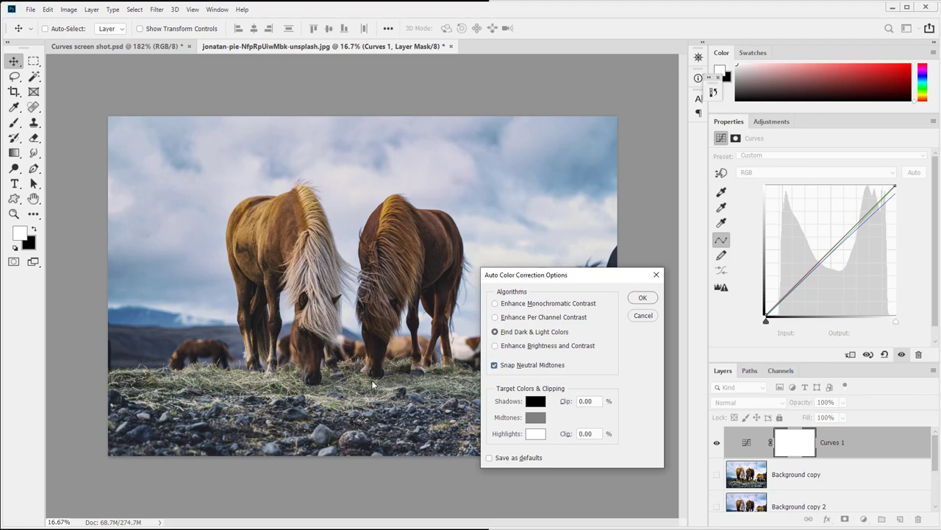
# Restore the shadows and highlights clip values to 0.1%.
pyautogui.doubleClick(586, 400)
pyautogui.write('0.1')
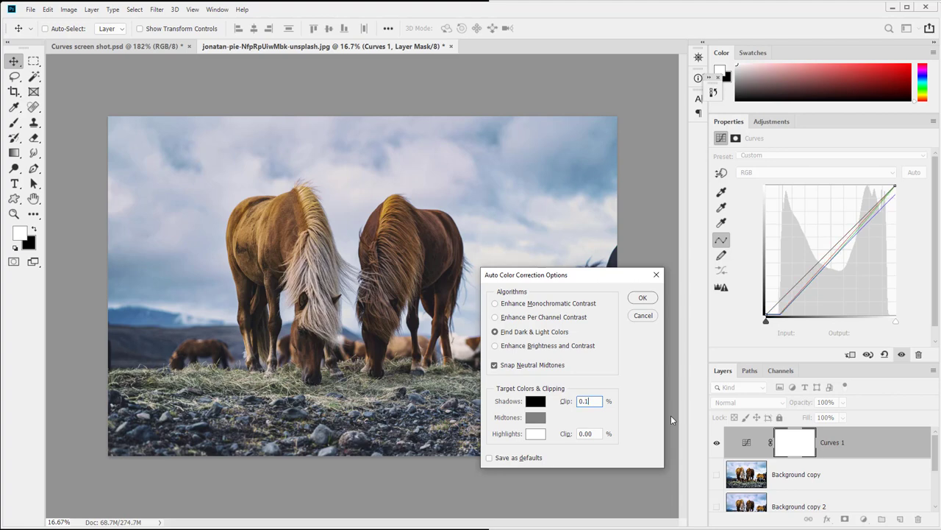
pyautogui.doubleClick(585, 433)
pyautogui.write('0.1')
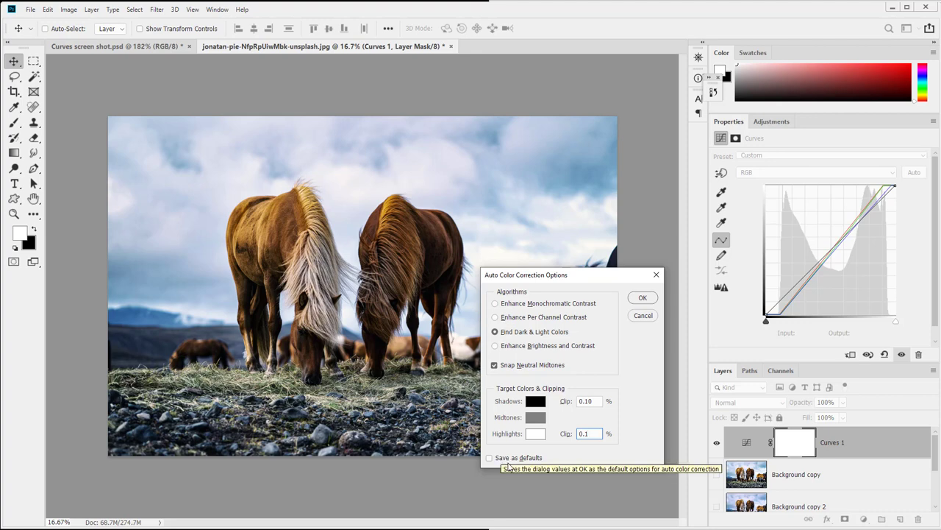
# Accept the auto color correction options without saving them as defaults and reset the Curves adjustment.
pyautogui.click(645, 300)
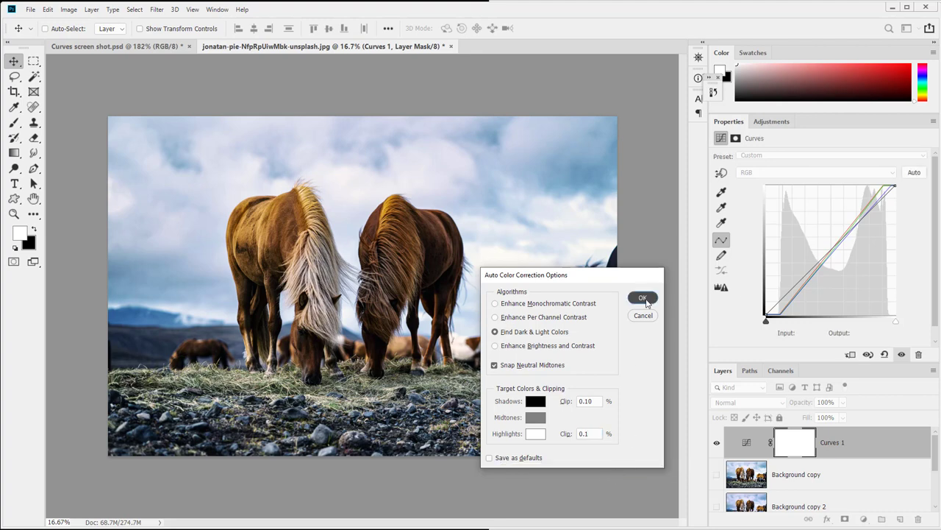
pyautogui.click(885, 354)
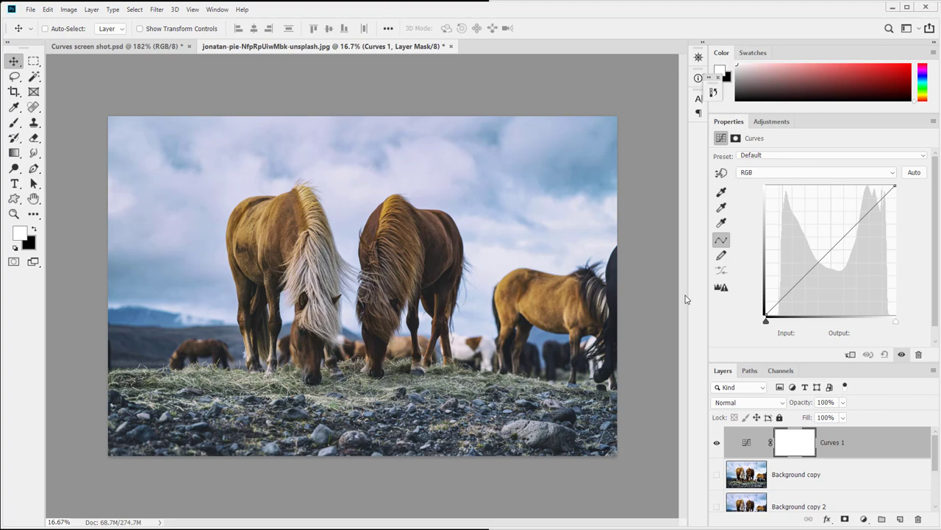
# Try a black point at input 25 and a white point at input 237 on the RGB curve, and return both to the ends.
pyautogui.moveTo(868, 215); pyautogui.dragTo(778, 320)
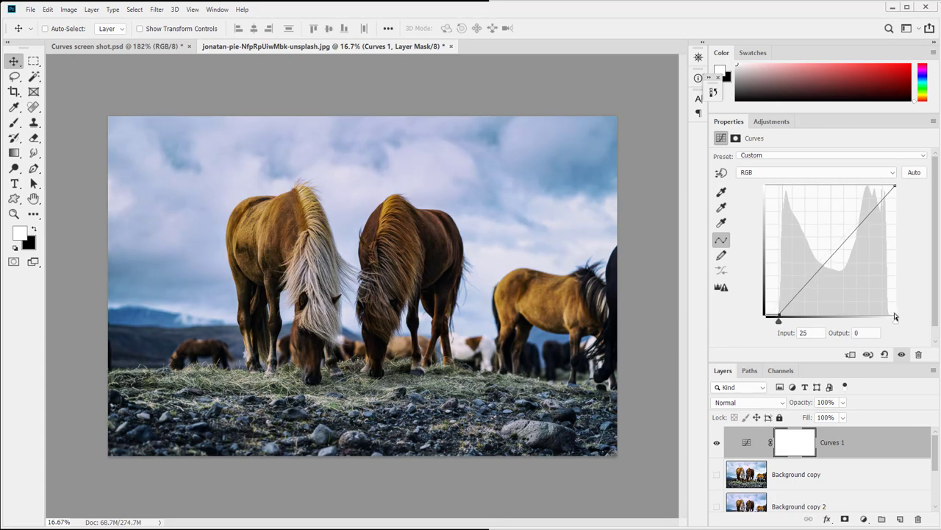
pyautogui.moveTo(895, 185); pyautogui.dragTo(886, 184)
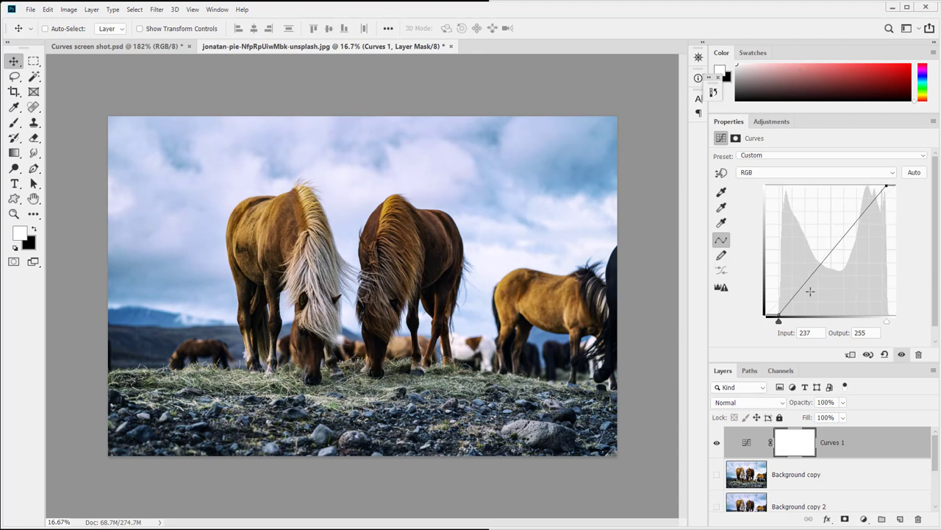
pyautogui.moveTo(780, 315); pyautogui.dragTo(766, 316)
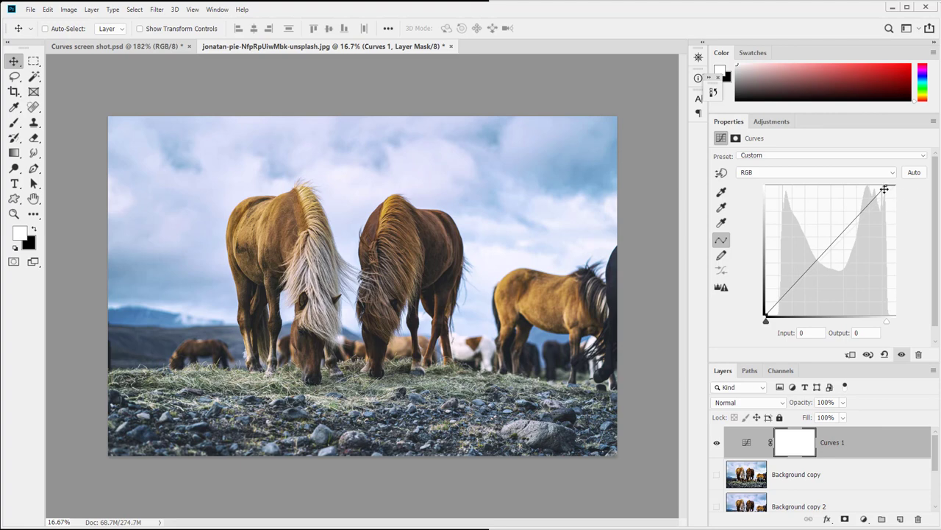
pyautogui.moveTo(886, 186); pyautogui.dragTo(895, 188)
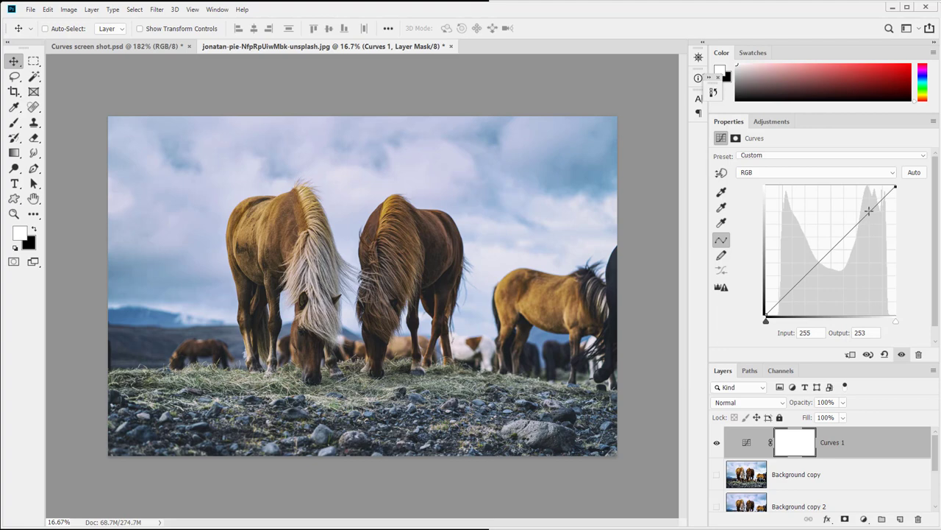
# Shape a gentle S-curve with points at input 200, output 206 and input 47, output 35, adding and removing a midpoint.
pyautogui.moveTo(868, 211); pyautogui.dragTo(867, 212)
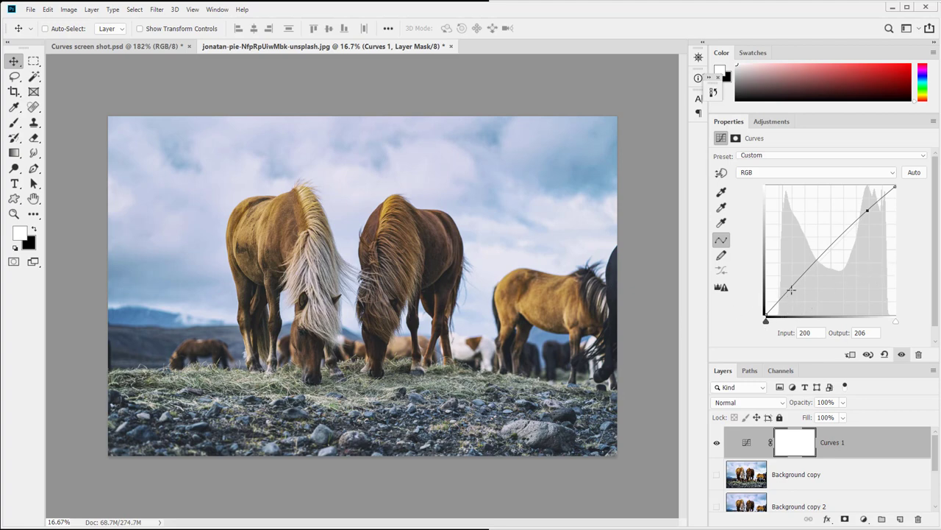
pyautogui.moveTo(791, 289); pyautogui.dragTo(790, 297)
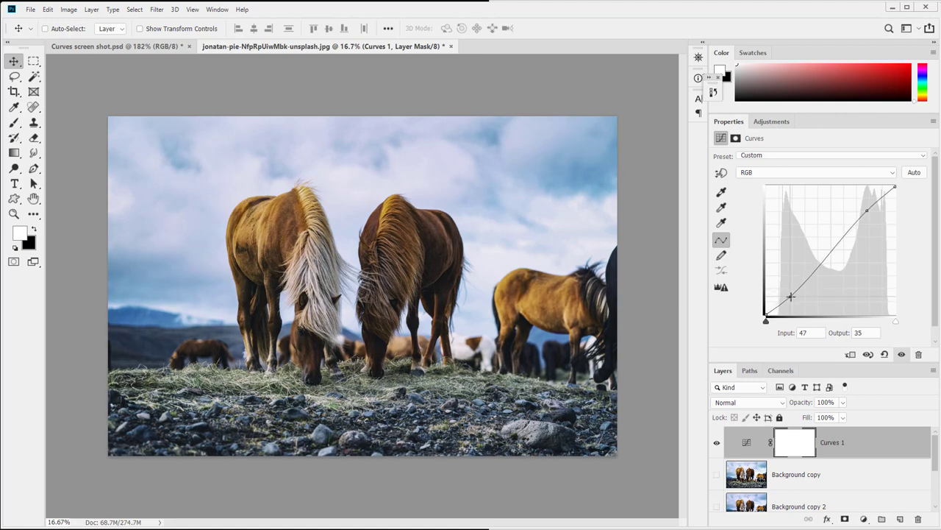
pyautogui.click(831, 250)
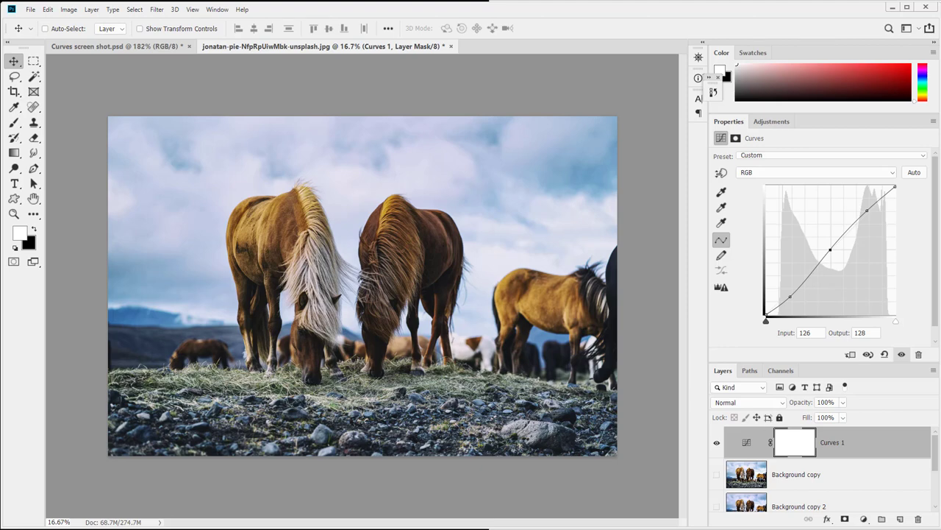
pyautogui.press('Delete')
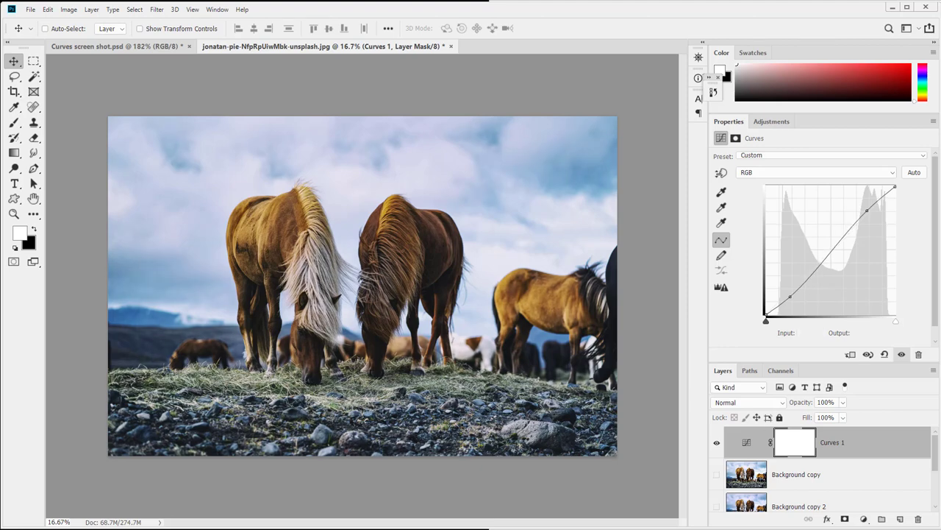
# Move the RGB curve's black point to input 22 and its white point to input 235.
pyautogui.click(766, 322)
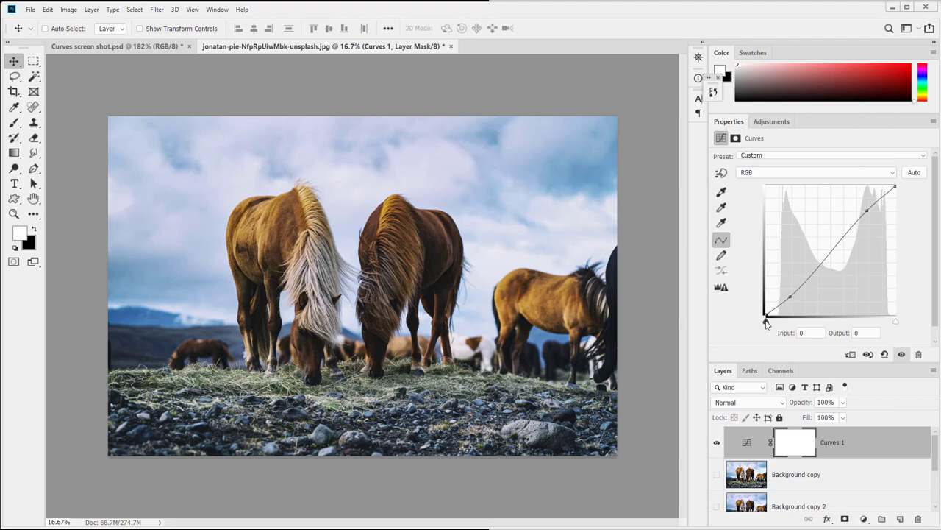
pyautogui.moveTo(767, 325); pyautogui.dragTo(777, 325)
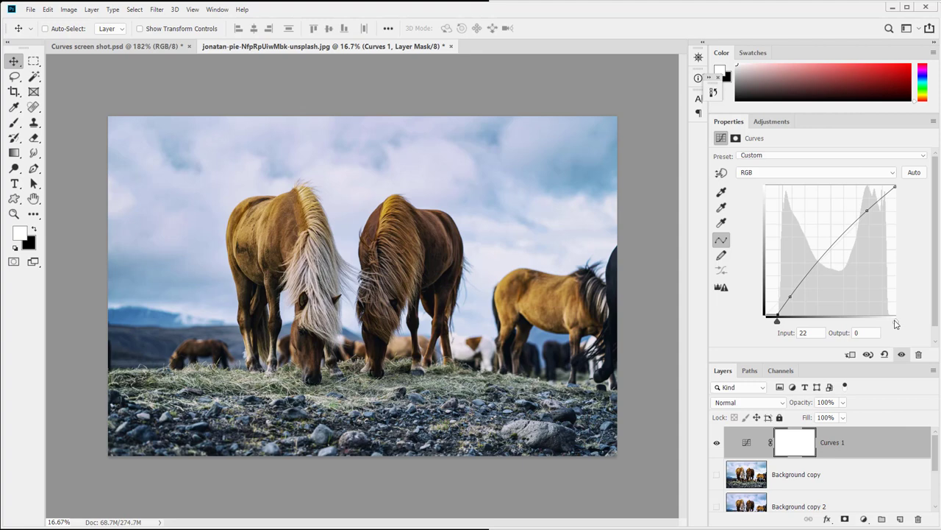
pyautogui.moveTo(895, 322); pyautogui.dragTo(887, 324)
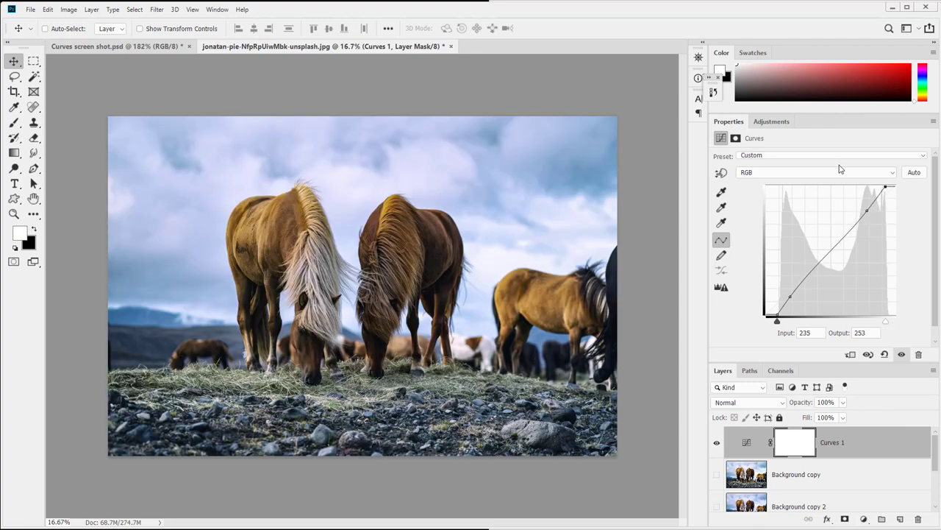
# Strengthen the S-curve by moving the highlight point to input 200, output 217 and the shadow point to input 50, output 26.
pyautogui.moveTo(867, 209); pyautogui.dragTo(866, 202)
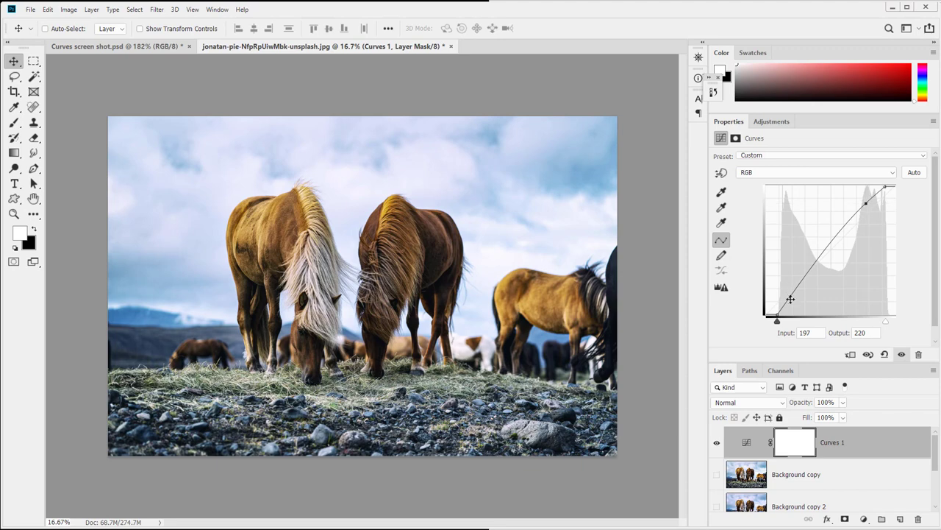
pyautogui.moveTo(790, 293); pyautogui.dragTo(792, 302)
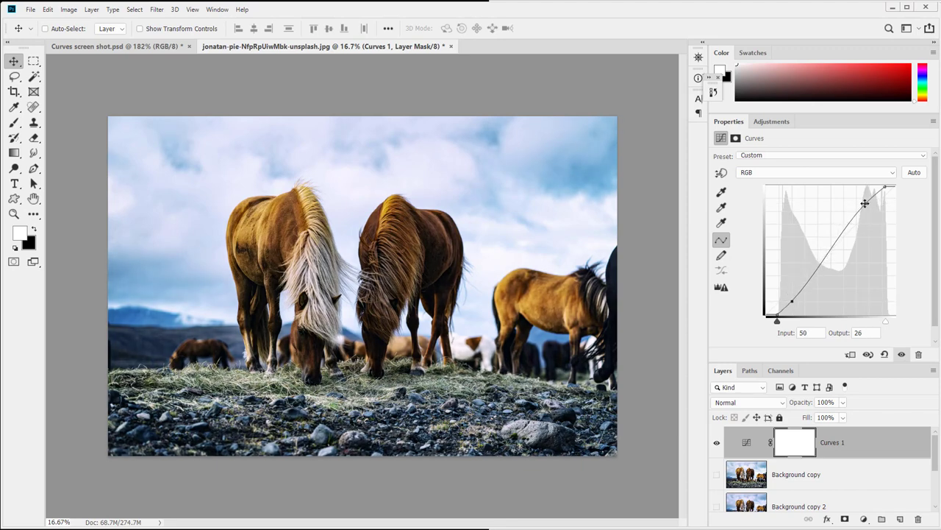
pyautogui.moveTo(864, 203); pyautogui.dragTo(867, 206)
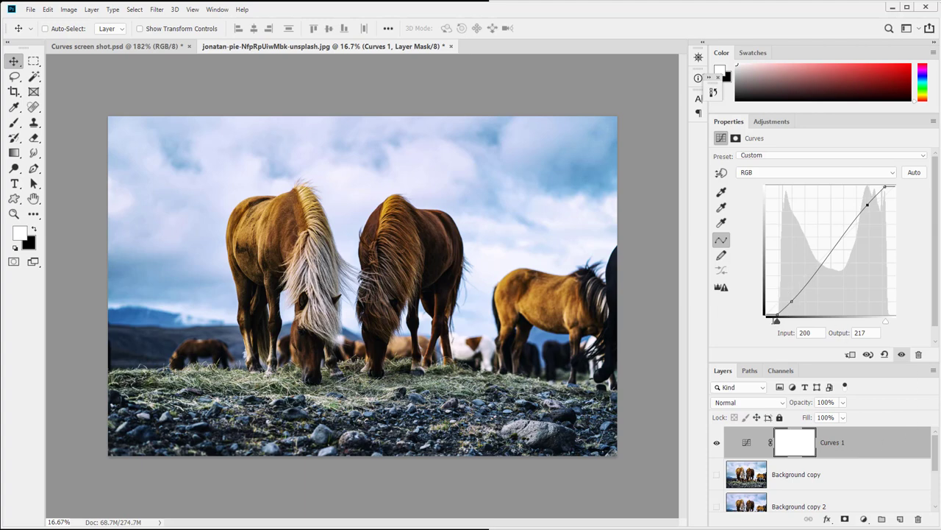
# Lower the shadow point to input 49, output 4, move the black point to about input 45, and delete the shadow point.
pyautogui.moveTo(791, 301); pyautogui.dragTo(788, 314)
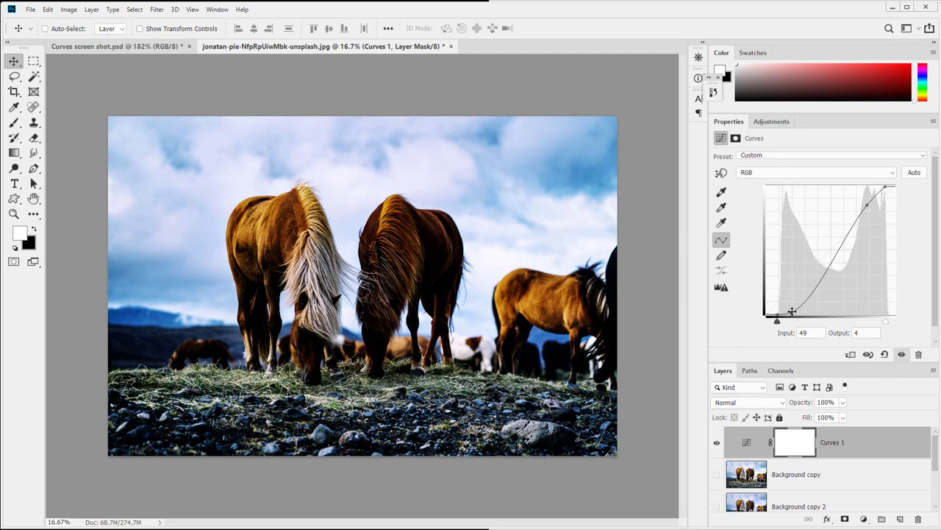
pyautogui.moveTo(777, 317); pyautogui.dragTo(790, 318)
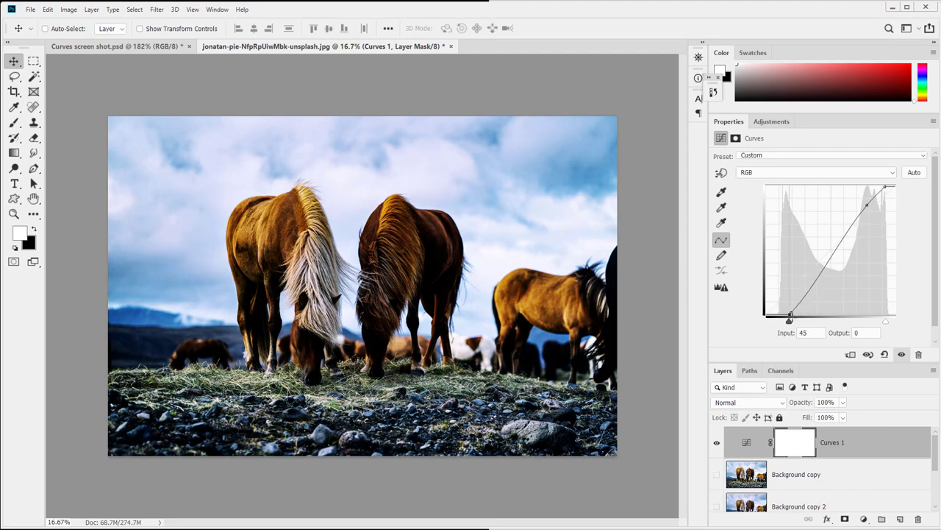
pyautogui.click(792, 312)
pyautogui.press('Delete')
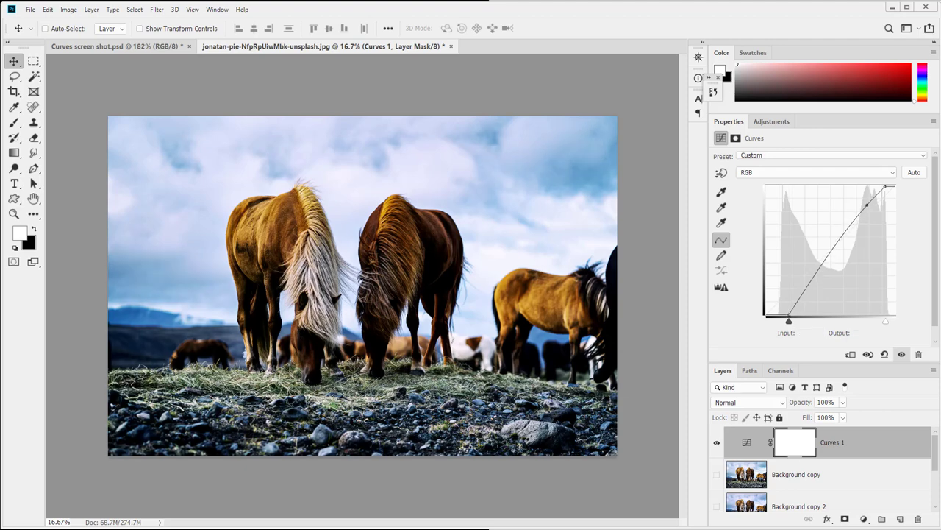
# Try the black point at input 50, bring it back to about 19, and add a shadow point at input 79, output 47.
pyautogui.moveTo(788, 321)
pyautogui.mouseDown()
pyautogui.moveTo(807, 331)
pyautogui.moveTo(791, 329)
pyautogui.mouseUp()
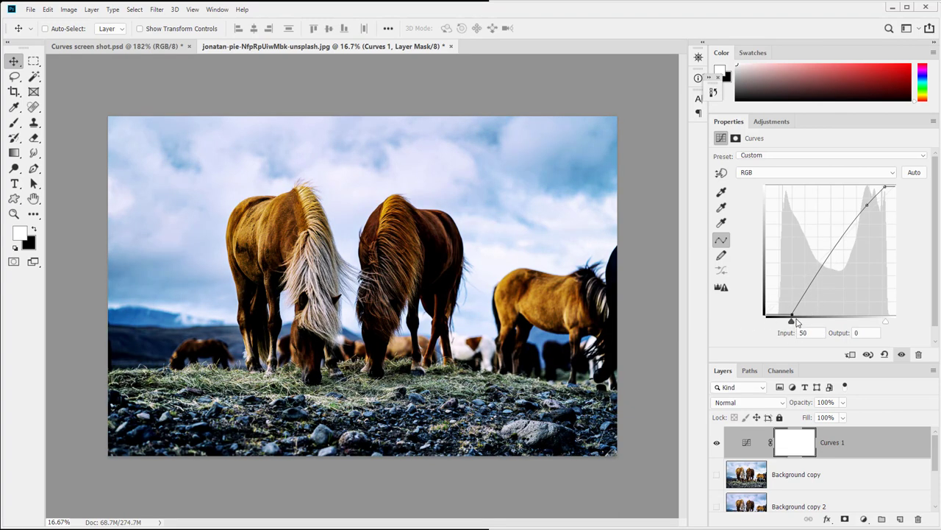
pyautogui.moveTo(791, 326); pyautogui.dragTo(777, 323)
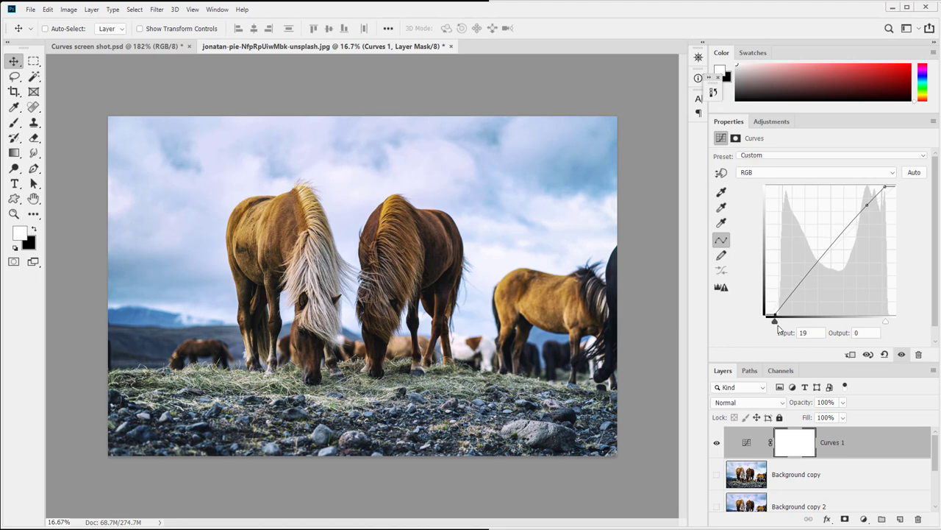
pyautogui.moveTo(803, 280)
pyautogui.mouseDown()
pyautogui.moveTo(803, 307)
pyautogui.moveTo(807, 292)
pyautogui.mouseUp()
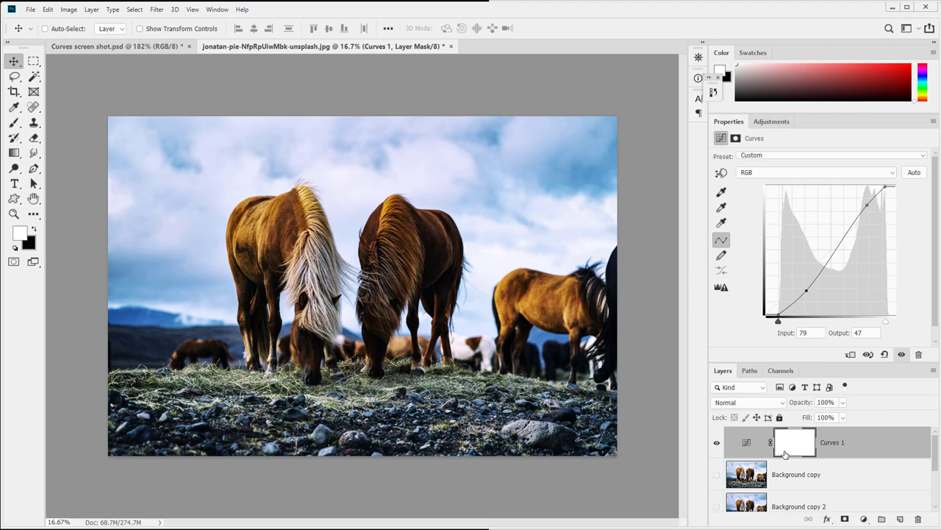
# Reset the Curves adjustment and delete the Background copy, Background copy 2 and Background copy 3 layers.
pyautogui.click(885, 354)
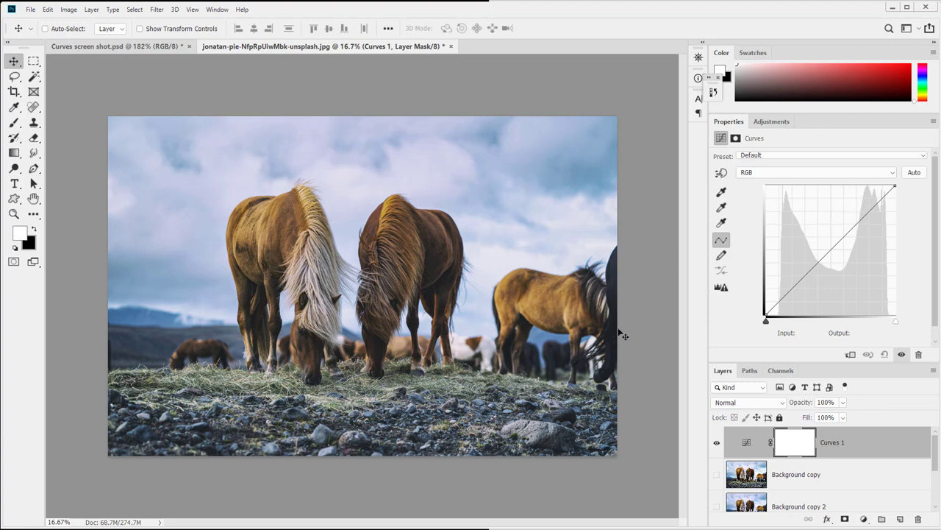
pyautogui.scroll(-3, 861, 458)
pyautogui.click(839, 472)
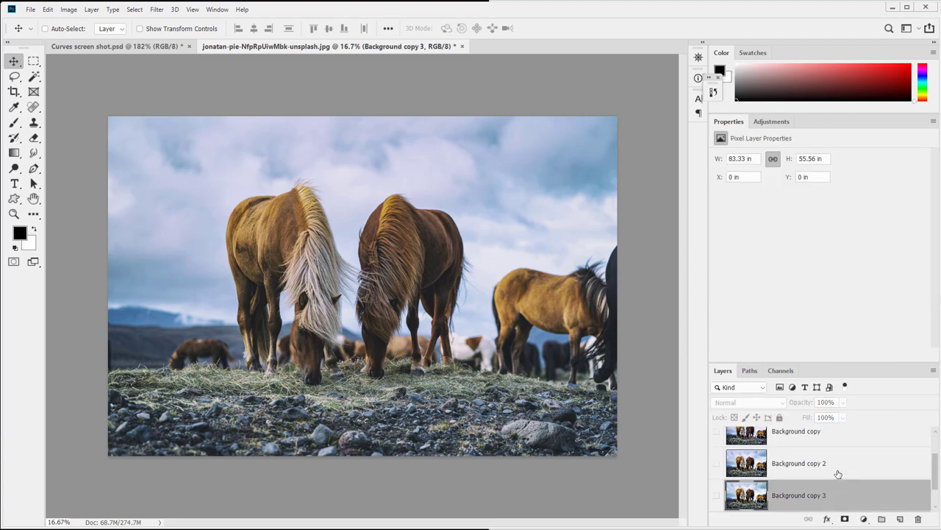
pyautogui.scroll(1, 838, 472)
pyautogui.keyDown('shift'); pyautogui.click(837, 470); pyautogui.keyUp('shift')
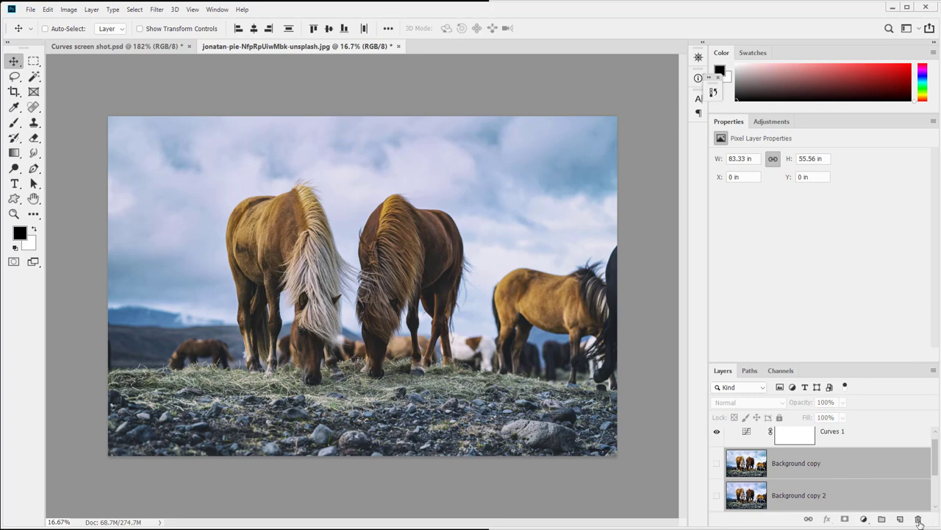
pyautogui.doubleClick(860, 464)
pyautogui.click(849, 181)
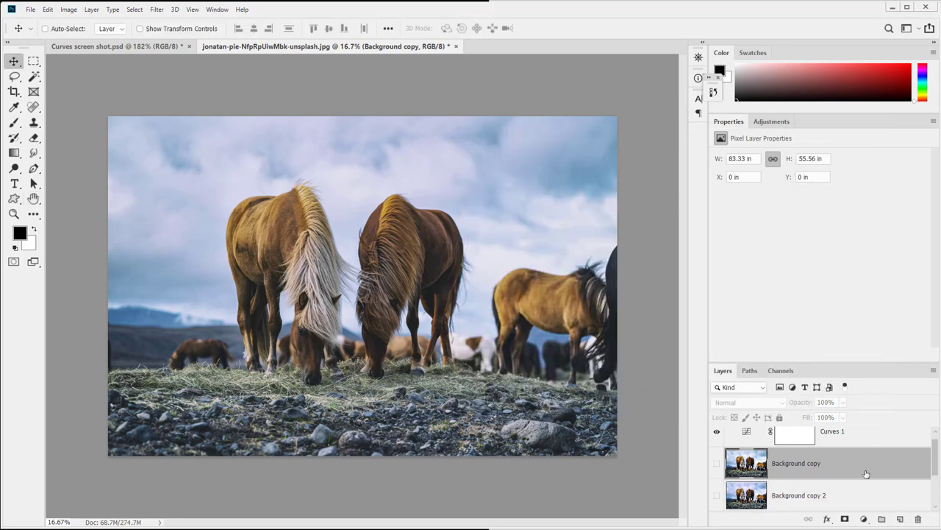
pyautogui.moveTo(867, 474); pyautogui.dragTo(920, 520)
pyautogui.moveTo(896, 473); pyautogui.dragTo(919, 520)
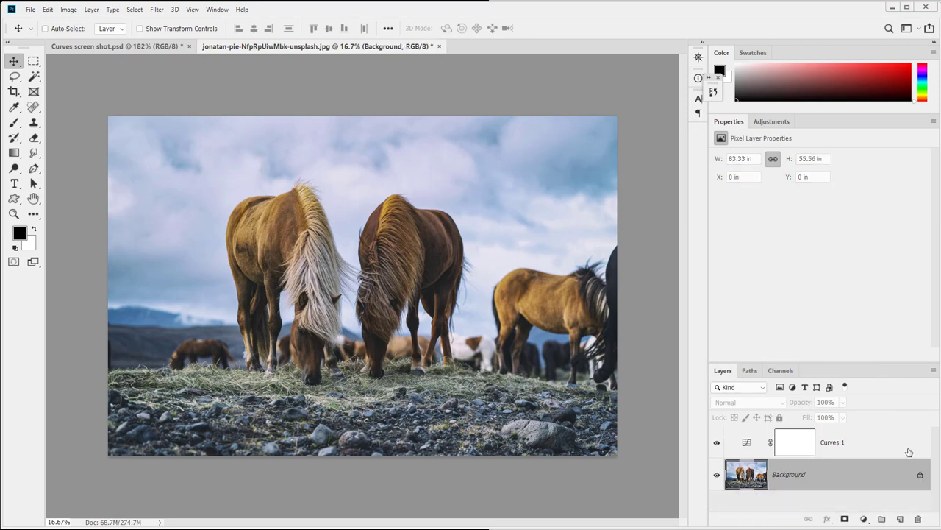
# Delete the existing Curves 1 layer and add a fresh Curves adjustment layer above the Background.
pyautogui.moveTo(909, 451); pyautogui.dragTo(917, 519)
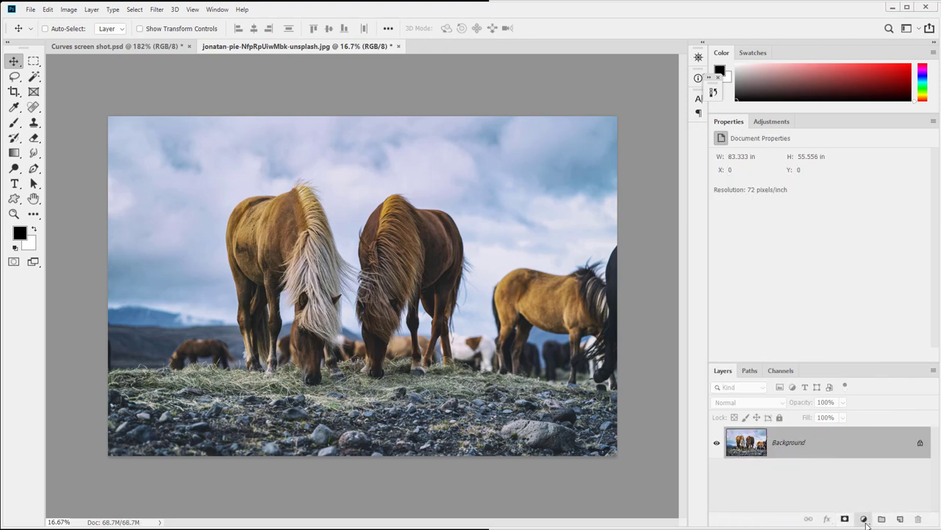
pyautogui.click(865, 520)
pyautogui.click(865, 390)
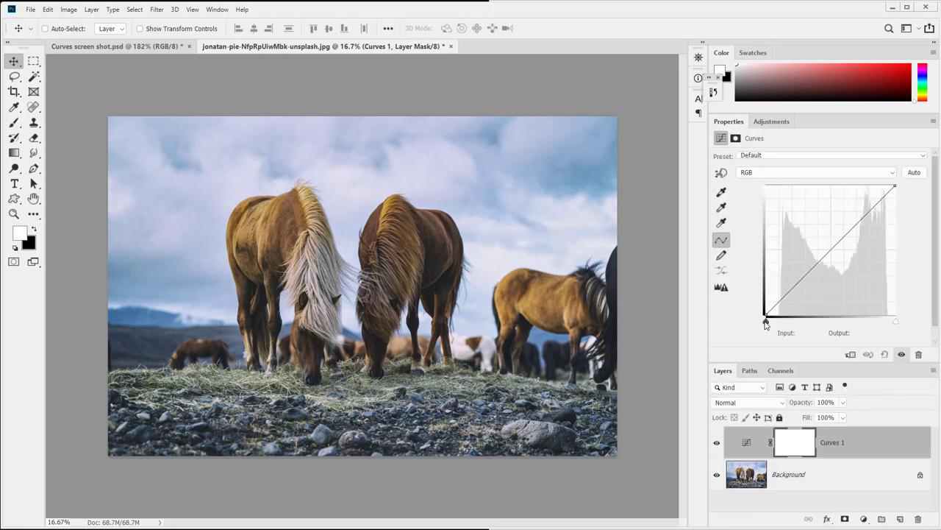
# Set the black point to input 27 and white point to 239, and shape an S-curve through 188/202 and 54/25 (input/output).
pyautogui.moveTo(766, 324); pyautogui.dragTo(780, 326)
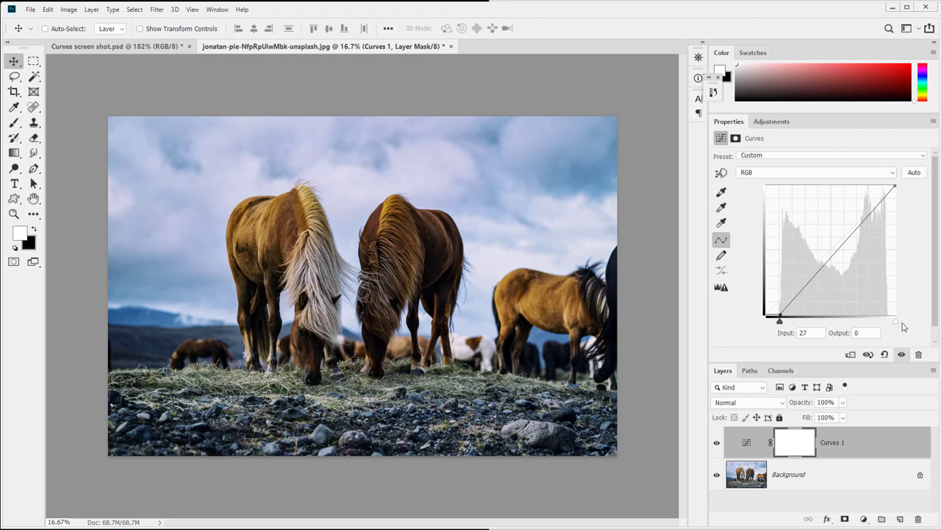
pyautogui.moveTo(895, 324); pyautogui.dragTo(887, 325)
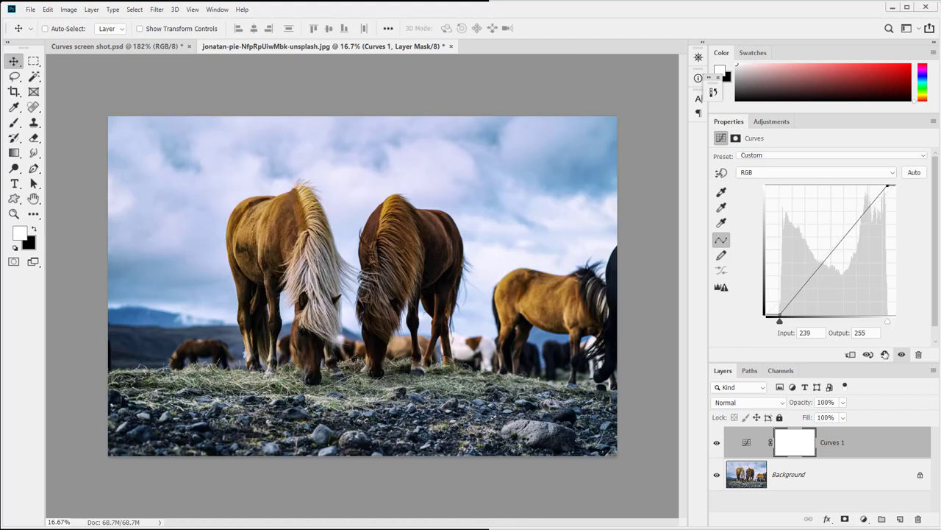
pyautogui.click(862, 213)
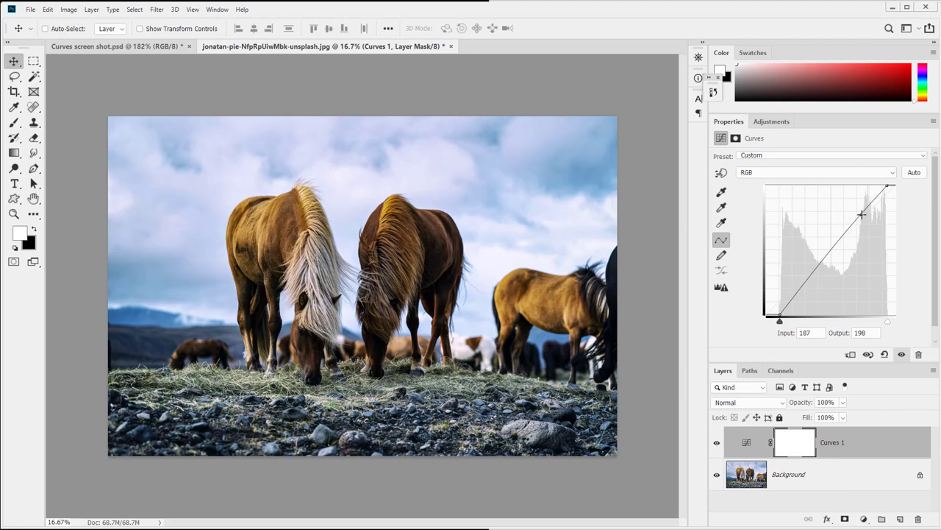
pyautogui.moveTo(862, 214); pyautogui.dragTo(862, 212)
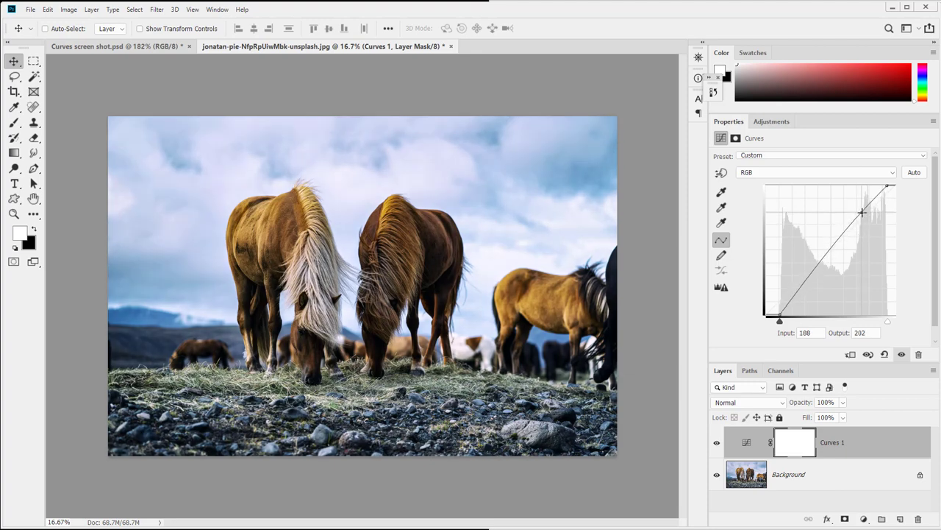
pyautogui.moveTo(794, 298); pyautogui.dragTo(794, 301)
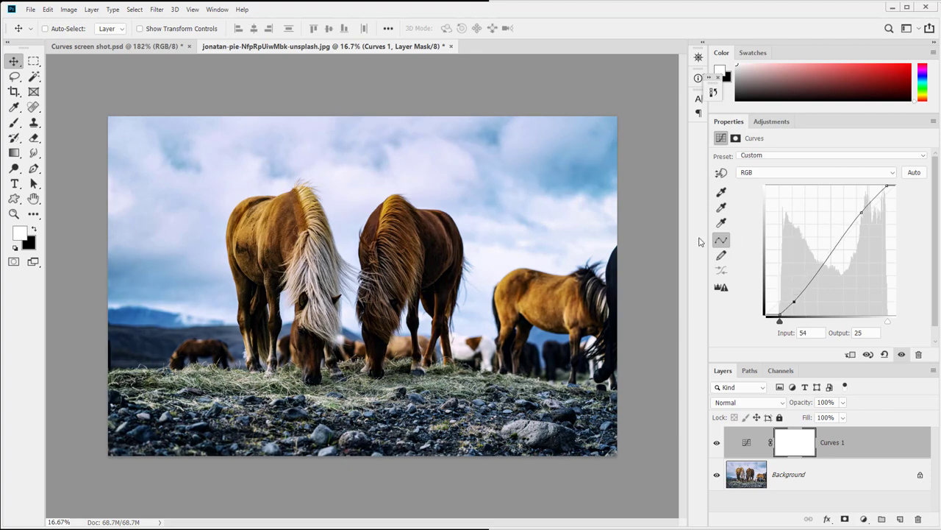
# Try neutralizing the color cast by sampling a gray rock in the foreground with the gray point eyedropper, undoing and resampling once.
pyautogui.click(722, 209)
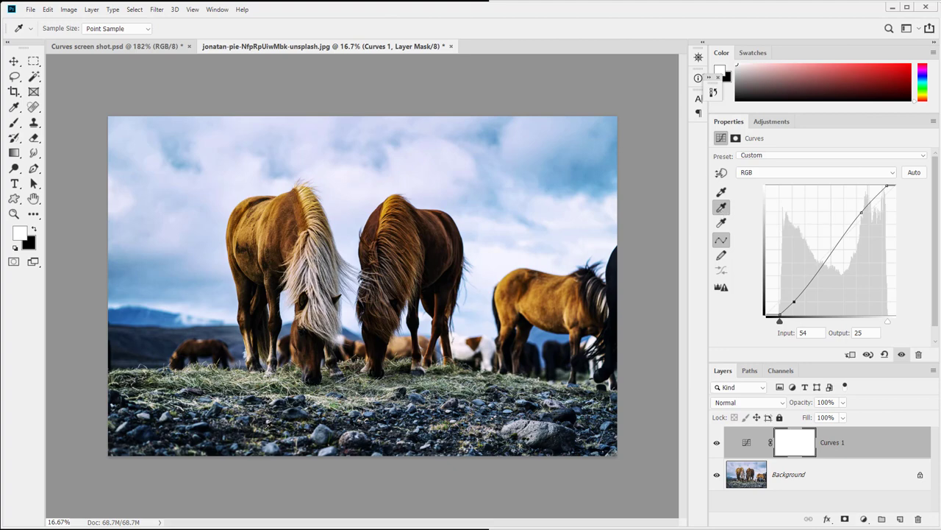
pyautogui.click(322, 432)
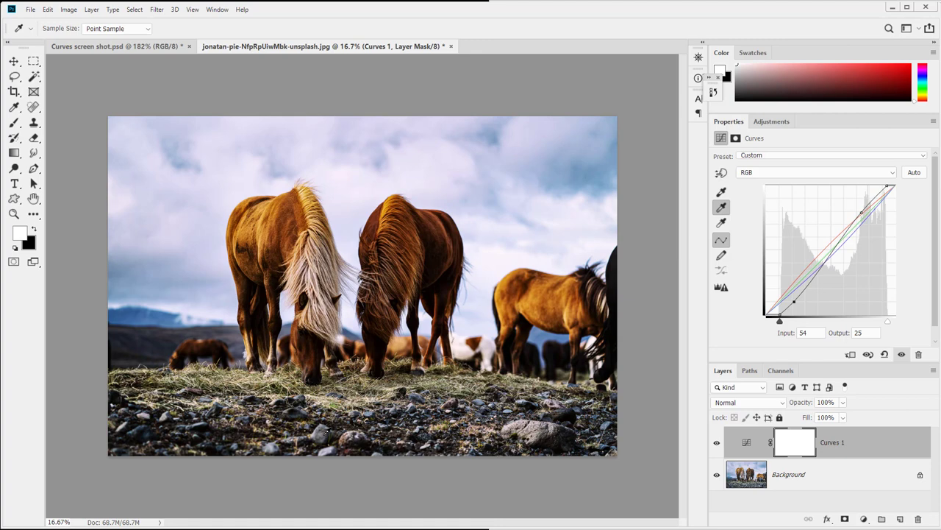
pyautogui.hotkey('ctrl', 'z')
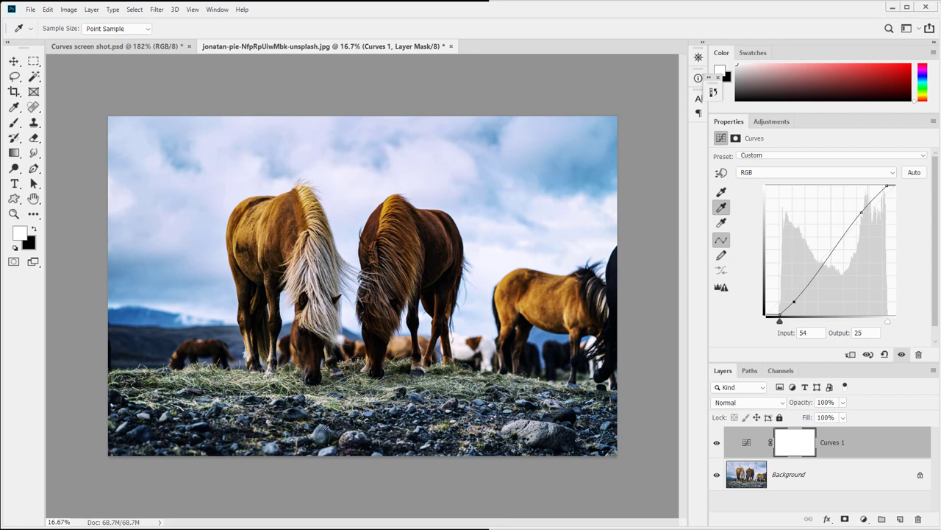
pyautogui.click(322, 430)
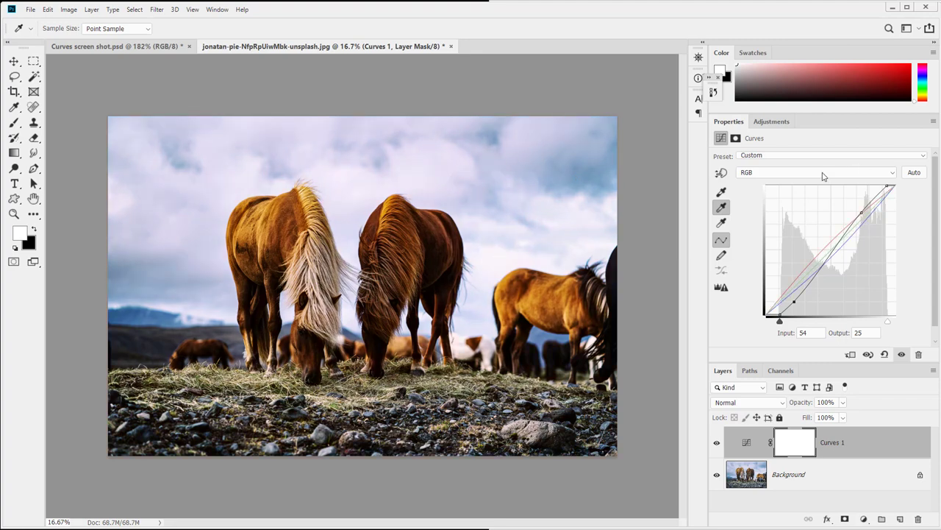
# Add a highlight point to the Green channel curve at input 206 and lower its output to 213.
pyautogui.click(803, 175)
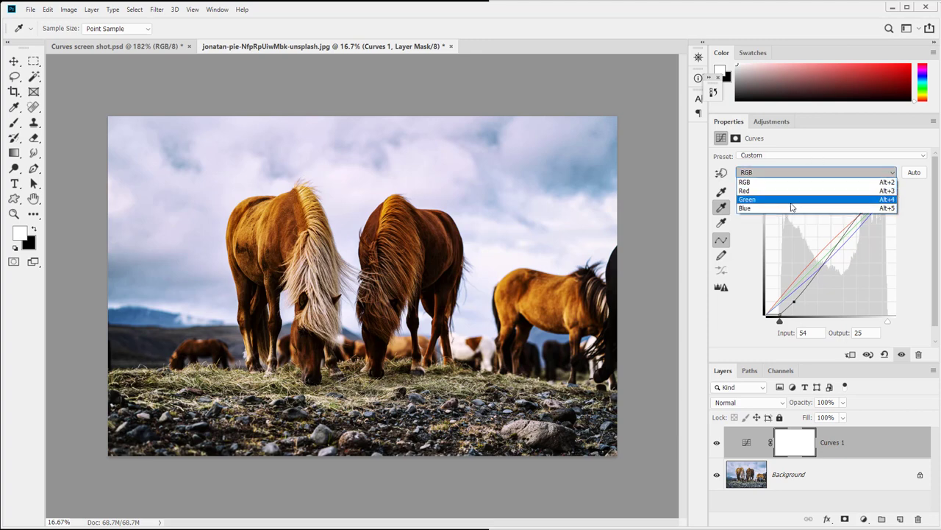
pyautogui.click(792, 203)
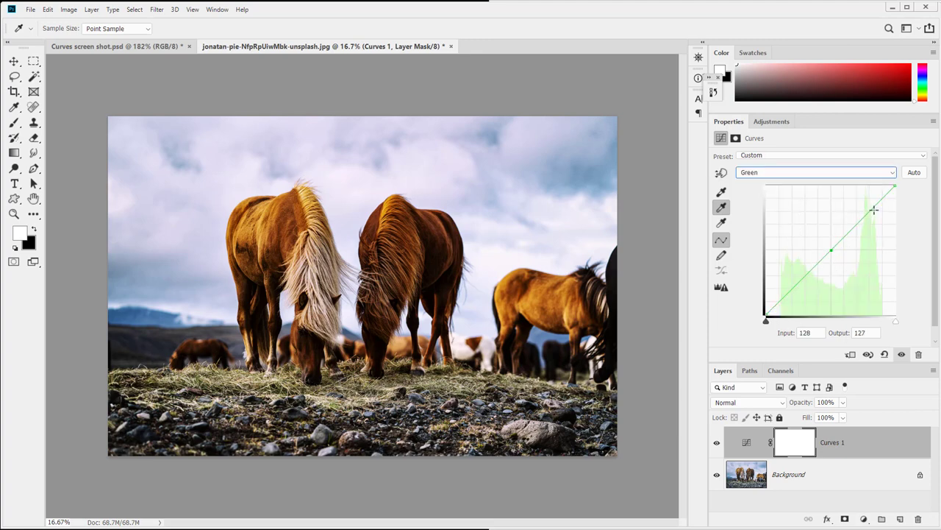
pyautogui.moveTo(874, 210); pyautogui.dragTo(870, 204)
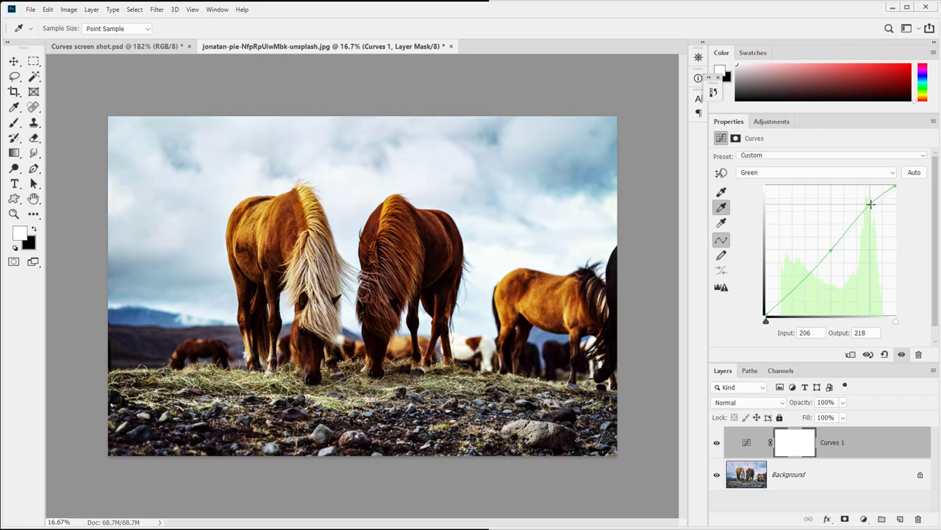
pyautogui.press('Down')
pyautogui.press('Down')
pyautogui.press('Down')
pyautogui.press('Down')
pyautogui.press('Down')
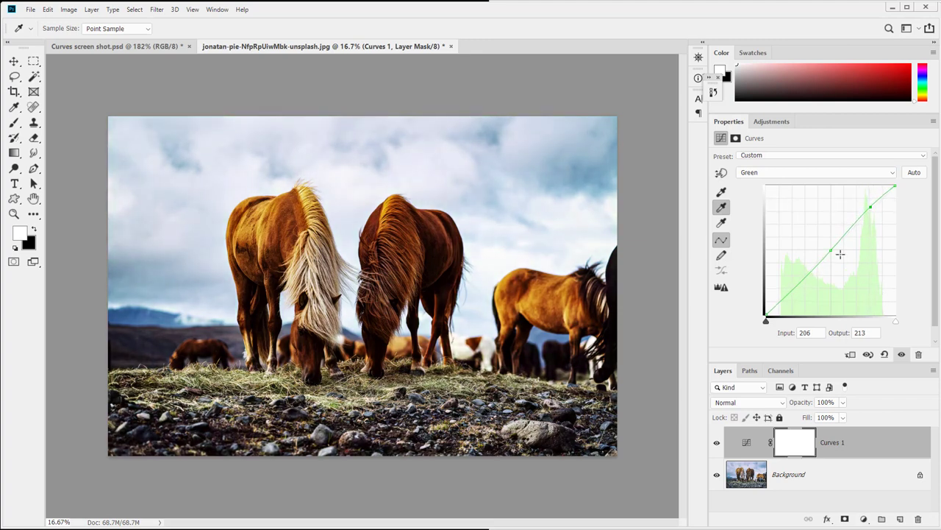
# Nudge the Green curve's midtone point slightly toward lower input and output.
pyautogui.press('Left')
pyautogui.press('Left')
pyautogui.press('Left')
pyautogui.press('Left')
pyautogui.press('Left')
pyautogui.press('Down')
pyautogui.press('Down')
pyautogui.press('Down')
pyautogui.press('Down')
pyautogui.press('Down')
# Remove the added points from the Green and Red channel curves to make them straight again.
pyautogui.moveTo(829, 252); pyautogui.dragTo(805, 273)
pyautogui.press('Delete')
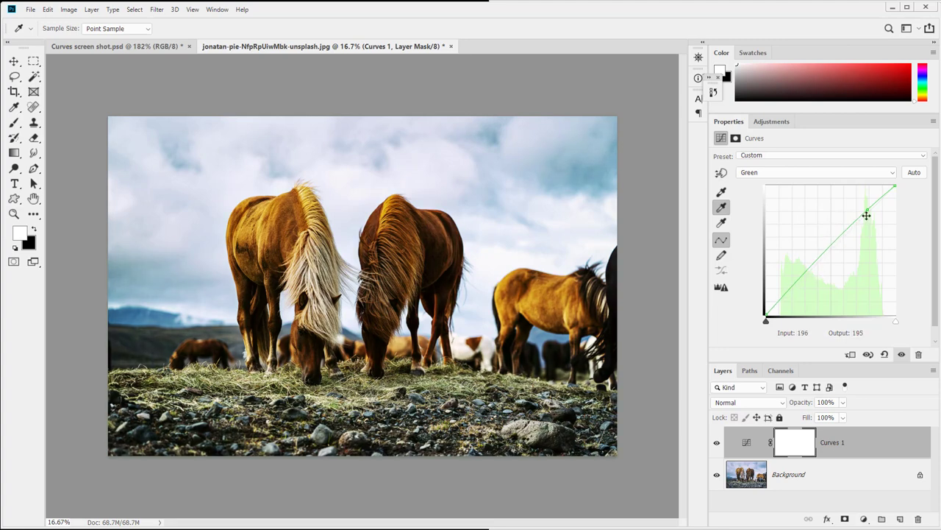
pyautogui.click(855, 175)
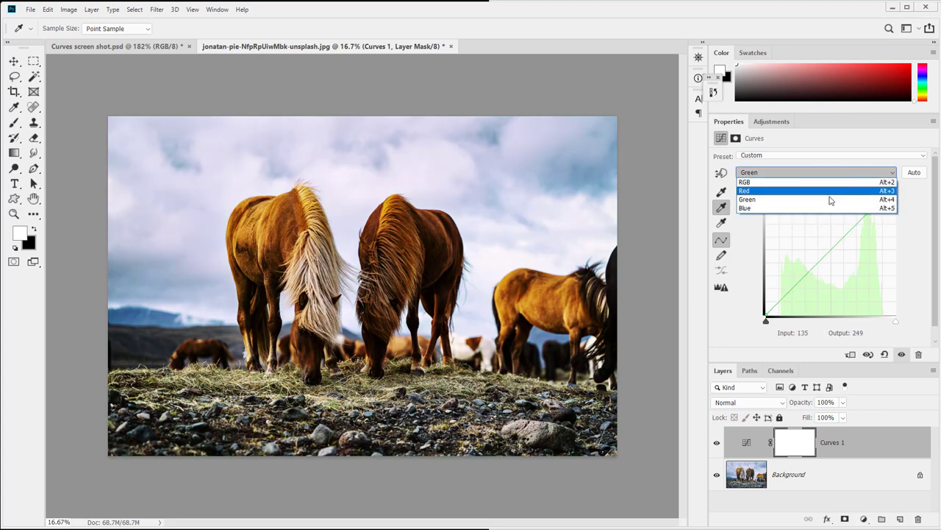
pyautogui.click(827, 192)
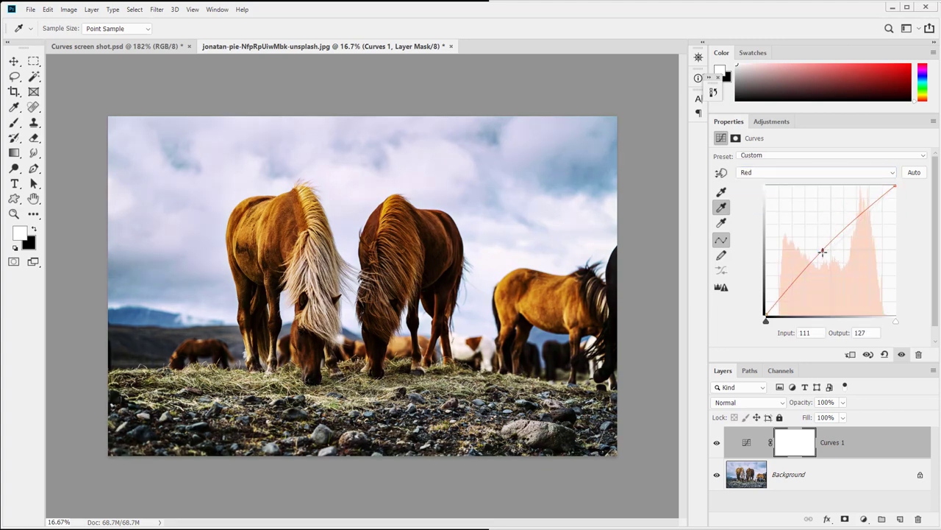
# Clear the Blue curve's midtone point and set its black point to input 28 and white point to input 243.
pyautogui.click(834, 175)
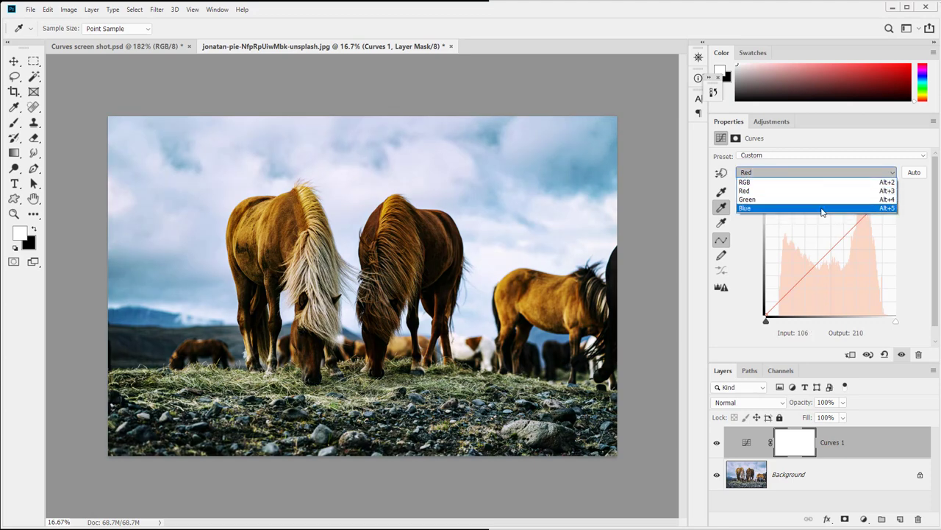
pyautogui.click(822, 208)
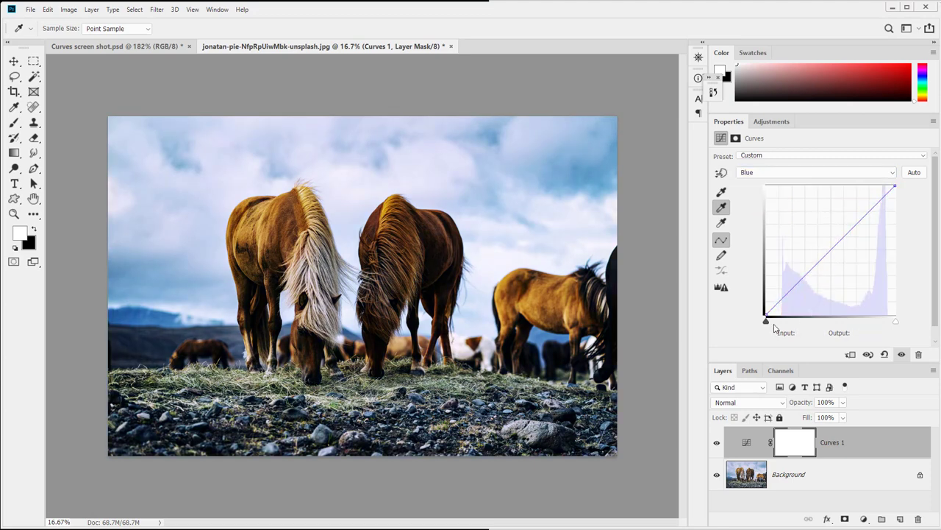
pyautogui.moveTo(766, 321); pyautogui.dragTo(781, 324)
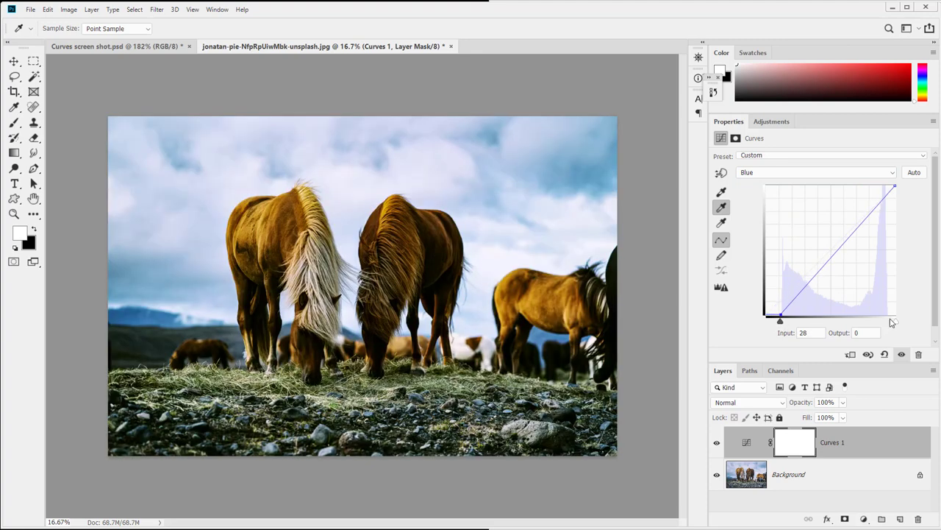
pyautogui.moveTo(895, 322); pyautogui.dragTo(890, 324)
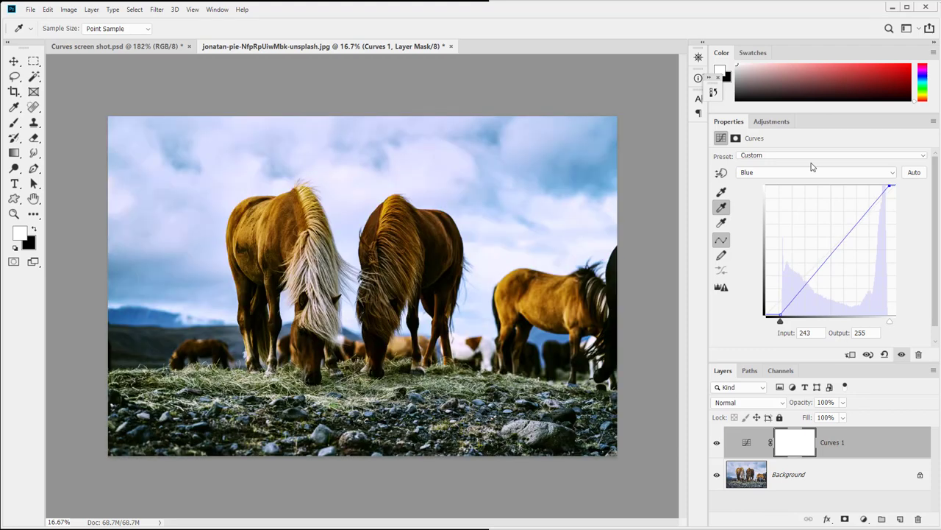
# Move the Green channel's black point in to the start of the histogram and its white point to input 235.
pyautogui.click(811, 172)
pyautogui.click(797, 199)
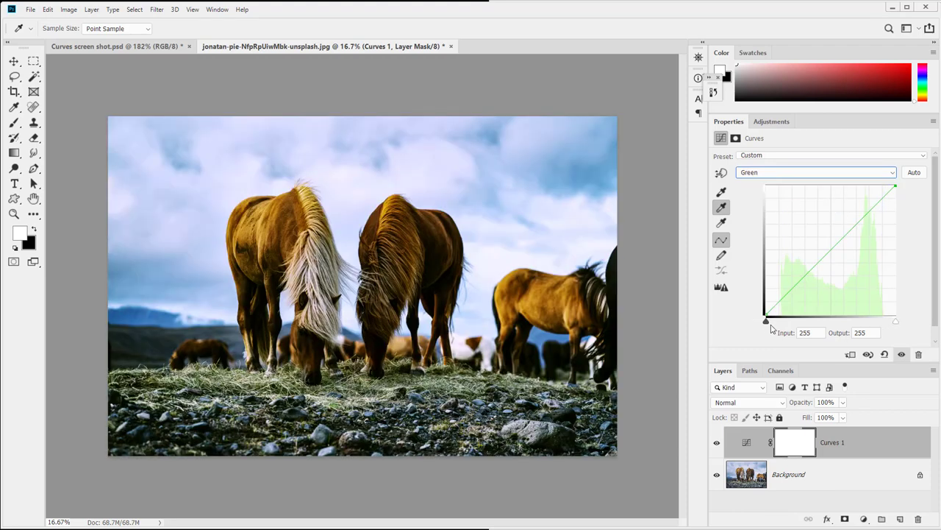
pyautogui.moveTo(767, 323); pyautogui.dragTo(778, 324)
pyautogui.moveTo(895, 325); pyautogui.dragTo(887, 328)
# Set the Red channel's black point to input 22 and its white point to input 241.
pyautogui.click(784, 173)
pyautogui.click(781, 181)
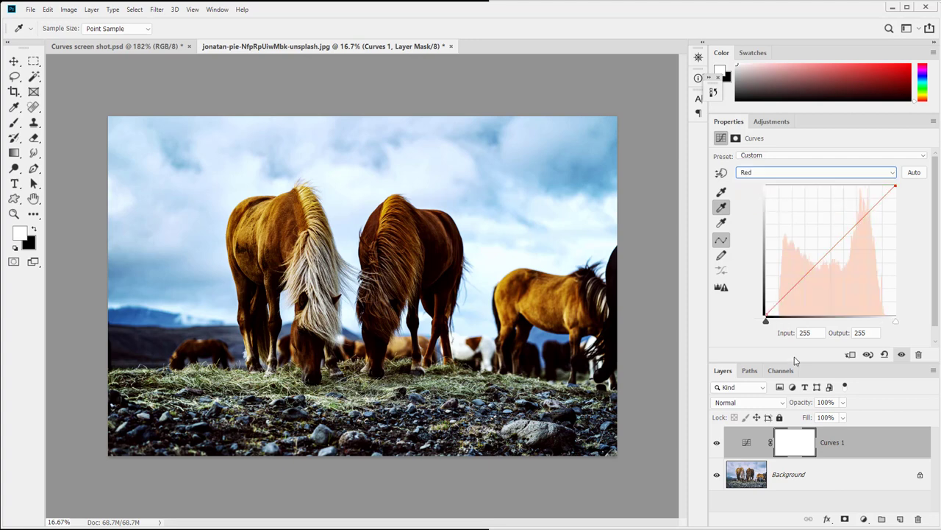
pyautogui.moveTo(767, 324); pyautogui.dragTo(778, 325)
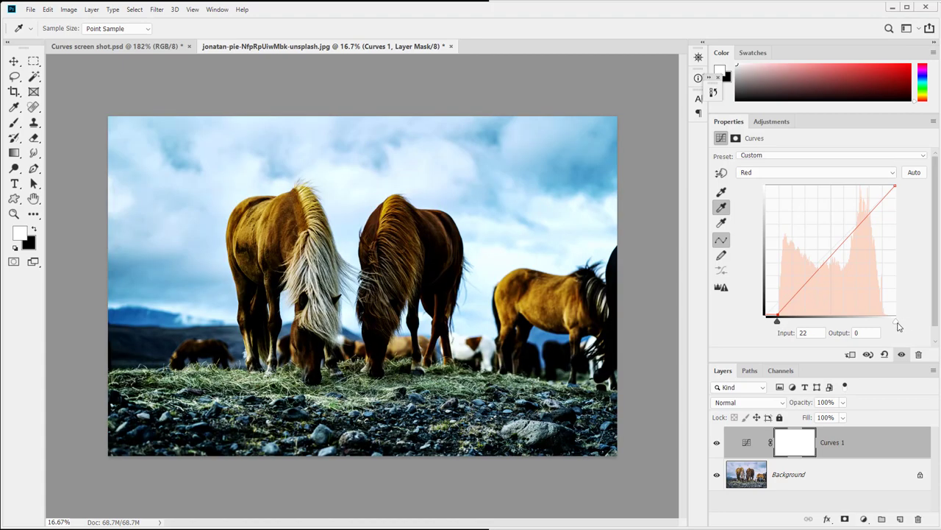
pyautogui.moveTo(896, 321); pyautogui.dragTo(889, 326)
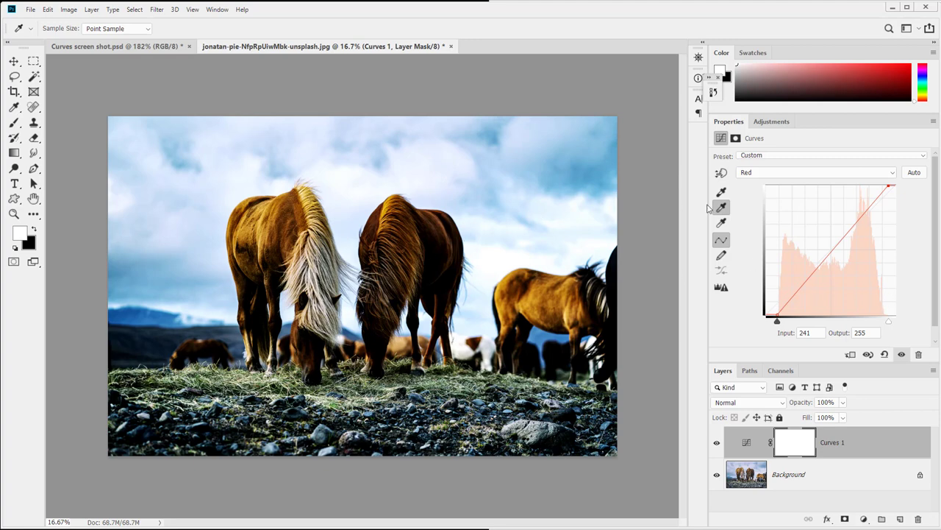
# Add a point to the Green curve, reset its black point to 0 and move the added point to input 179, output 178.
pyautogui.click(793, 174)
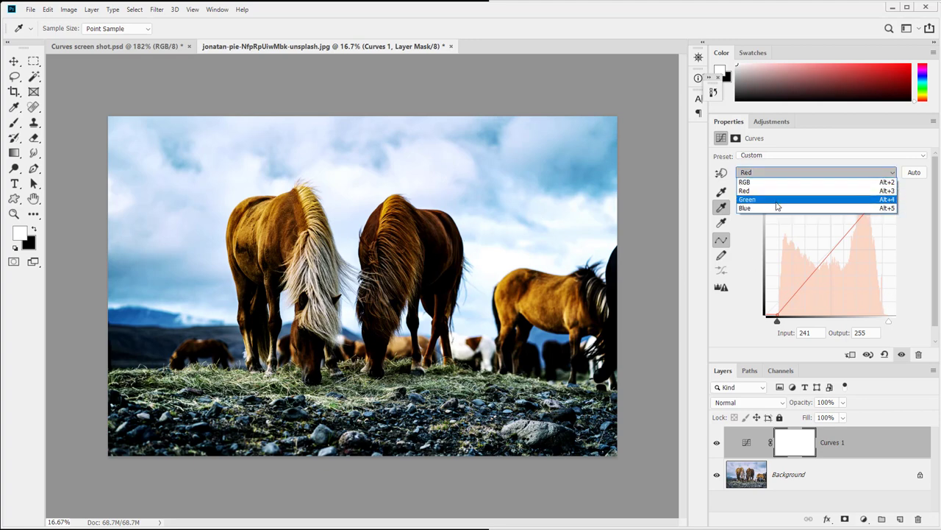
pyautogui.click(785, 200)
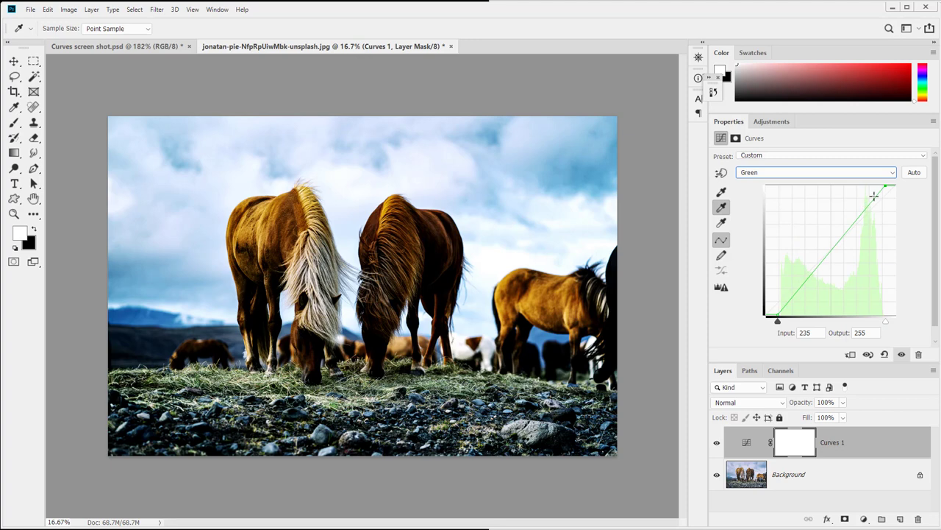
pyautogui.click(872, 201)
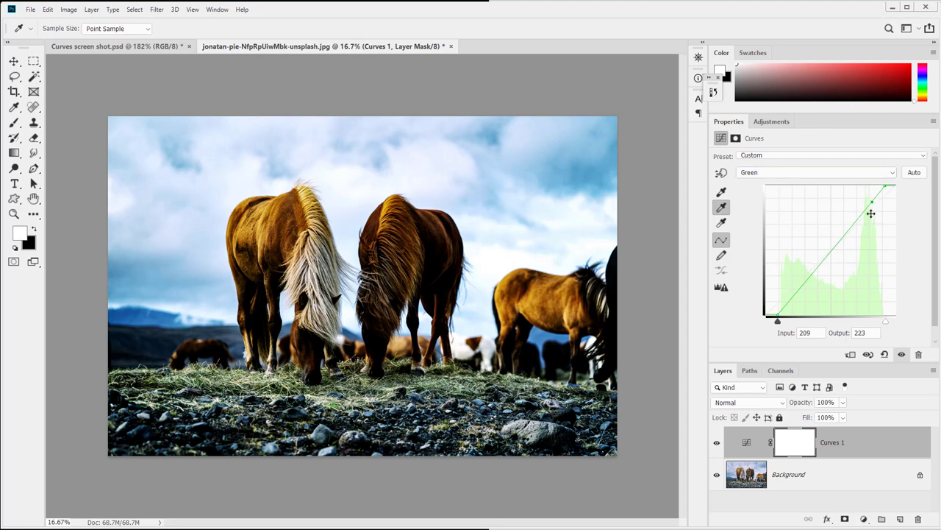
pyautogui.press('Down')
pyautogui.press('Down')
pyautogui.press('Down')
pyautogui.press('Up')
pyautogui.press('Up')
pyautogui.press('Up')
pyautogui.press('Up')
pyautogui.press('Up')
pyautogui.moveTo(778, 315); pyautogui.dragTo(765, 315)
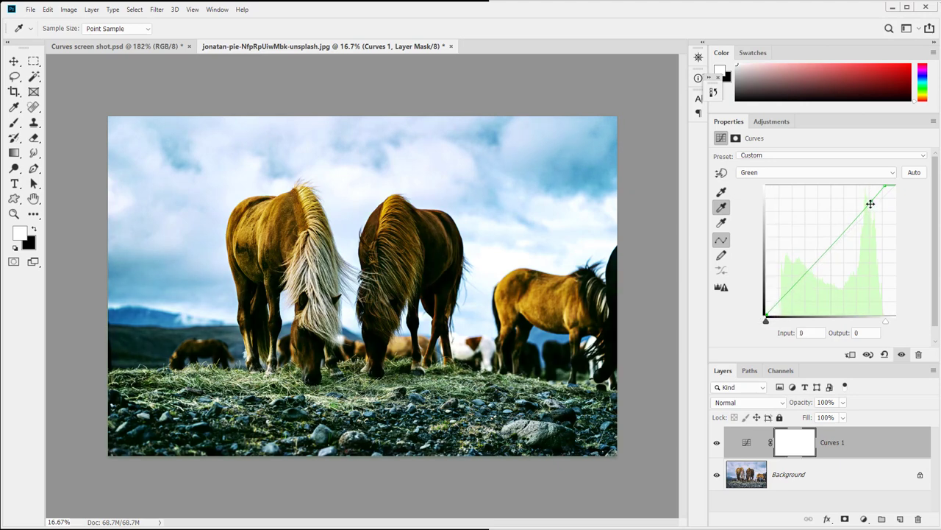
pyautogui.moveTo(870, 203); pyautogui.dragTo(856, 224)
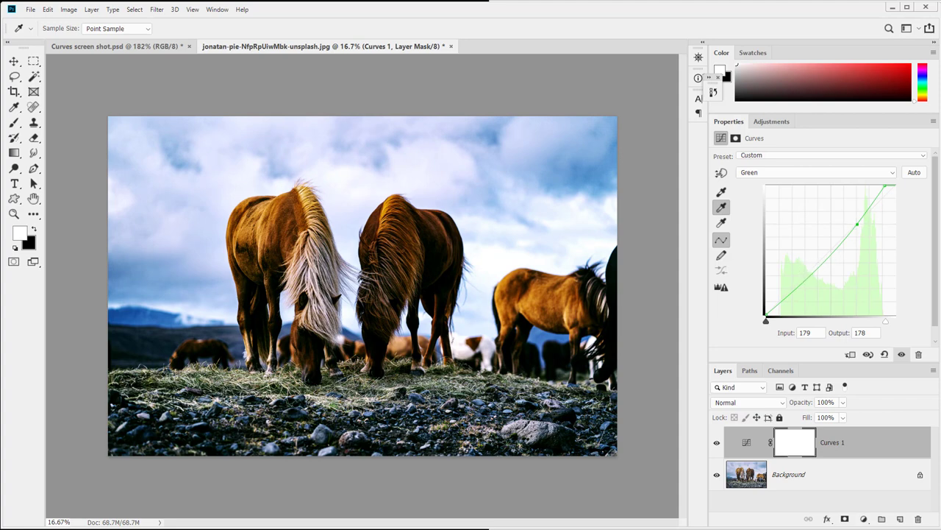
# Return to the composite RGB curve and compare the photo with and without the Curves 1 layer.
pyautogui.click(746, 174)
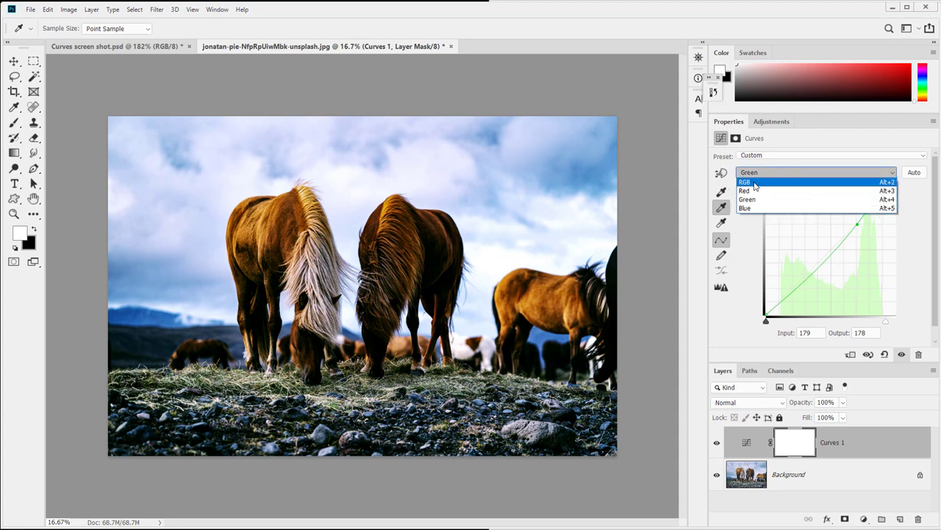
pyautogui.click(755, 183)
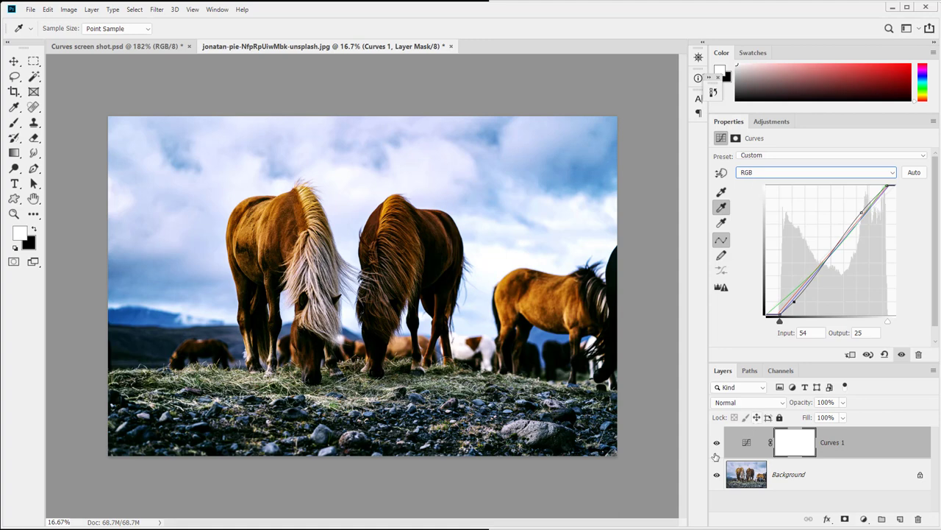
pyautogui.click(716, 443)
pyautogui.click(716, 444)
# Soften the RGB shadows by setting the black point to input 12 and the shadow point to input 49, output 34.
pyautogui.moveTo(778, 321); pyautogui.dragTo(753, 326)
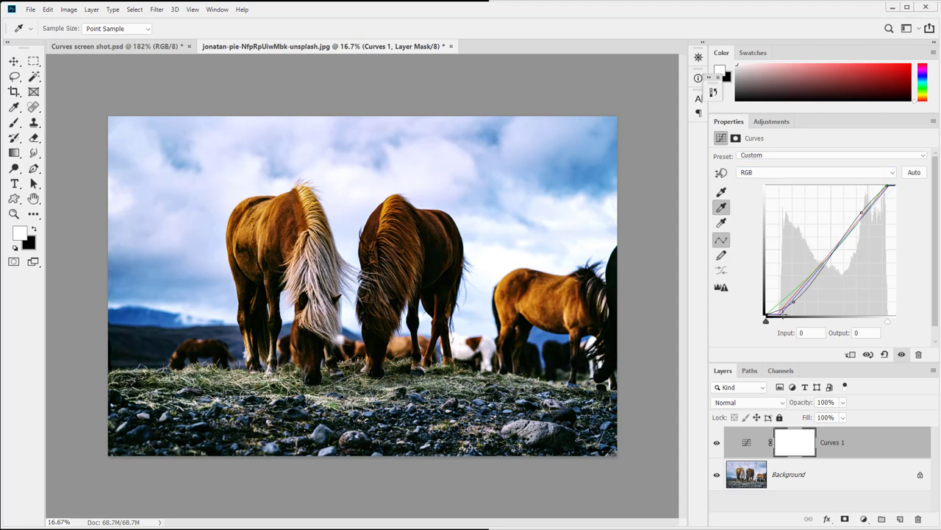
pyautogui.moveTo(793, 302); pyautogui.dragTo(792, 291)
pyautogui.moveTo(769, 326); pyautogui.dragTo(780, 326)
pyautogui.hotkey('ctrl', 'z')
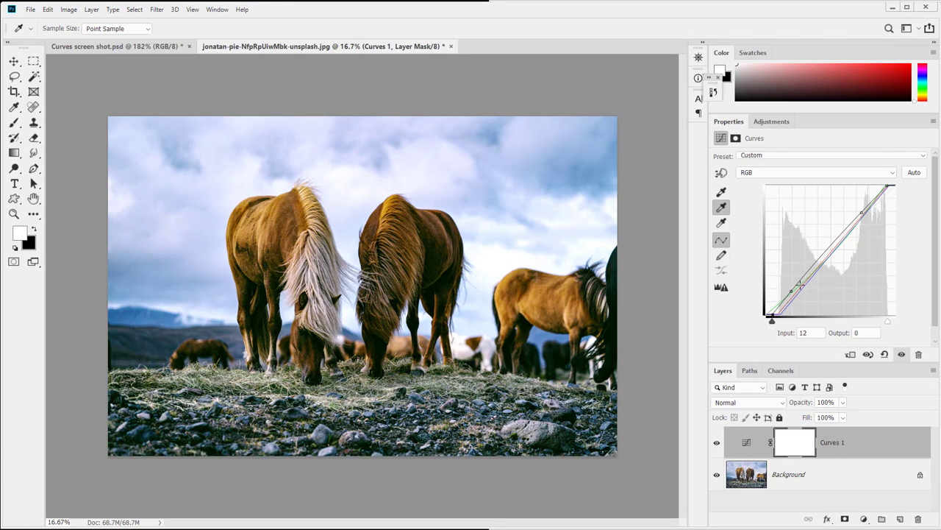
pyautogui.moveTo(791, 291); pyautogui.dragTo(792, 297)
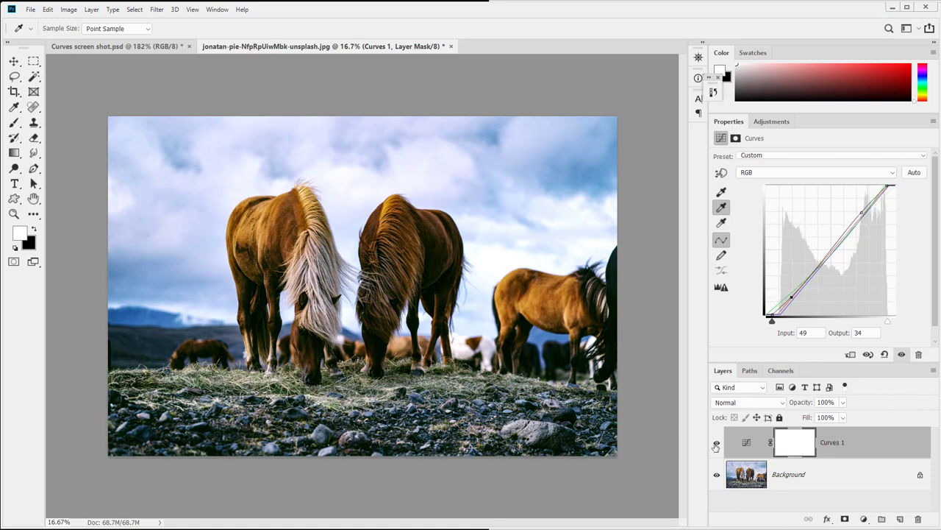
# Toggle the Curves 1 layer's visibility repeatedly to compare the photo before and after correction, leaving it visible.
pyautogui.click(716, 445)
pyautogui.click(716, 444)
pyautogui.click(715, 444)
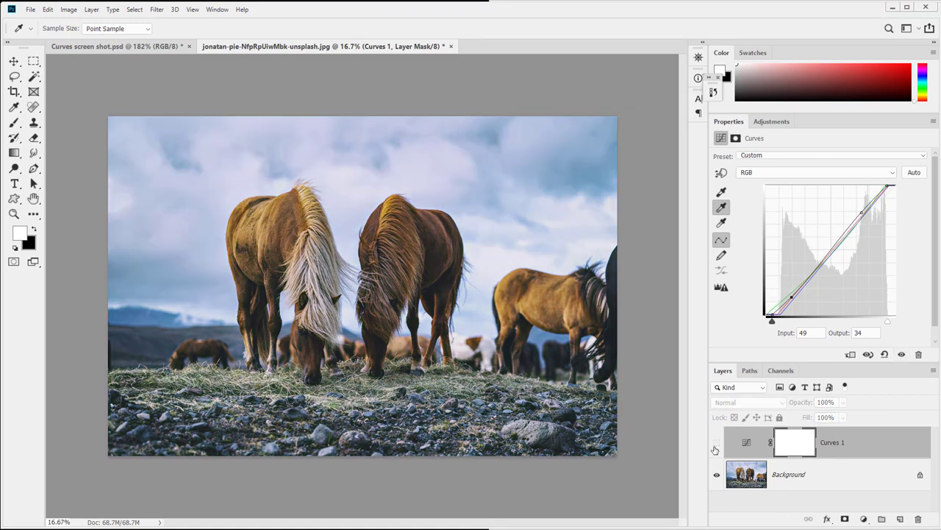
pyautogui.click(716, 444)
pyautogui.click(716, 445)
pyautogui.click(716, 444)
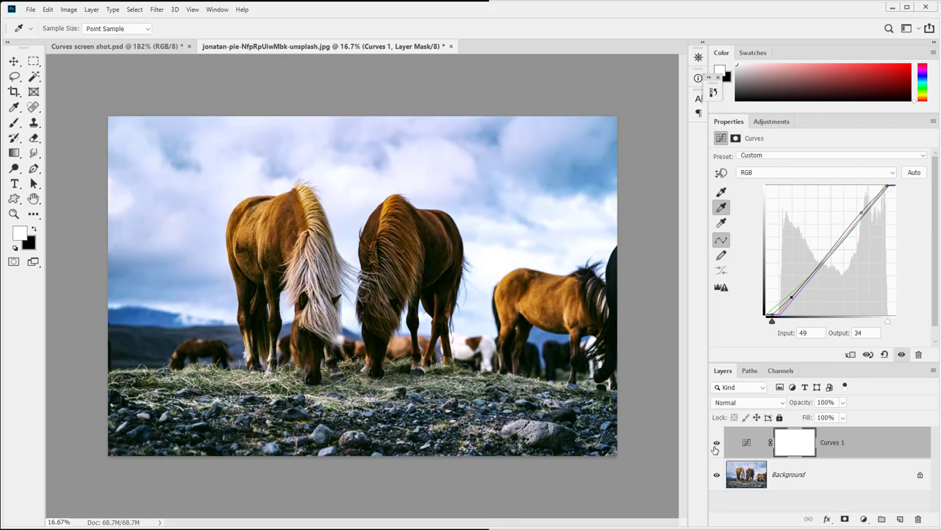